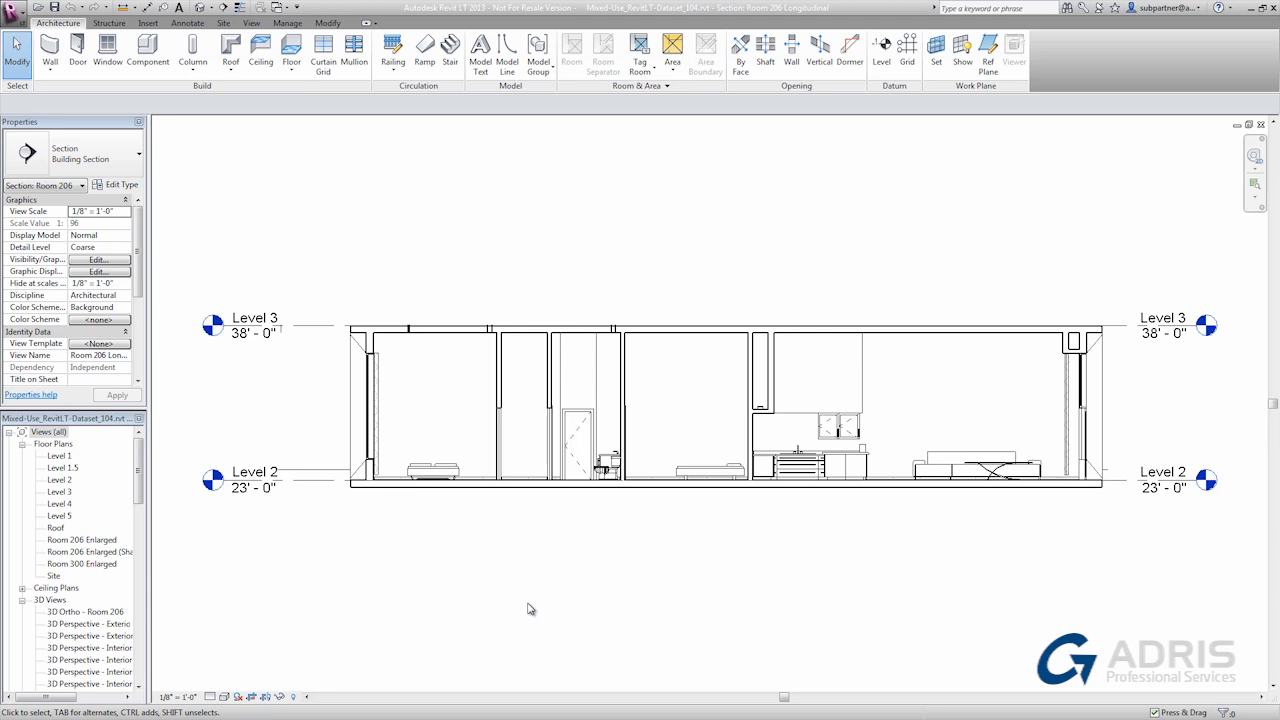
Create a new drafting view named "Head Detail" at 1 1/2" = 1'-0" scale
left_click(251, 22)
left_click(522, 72)
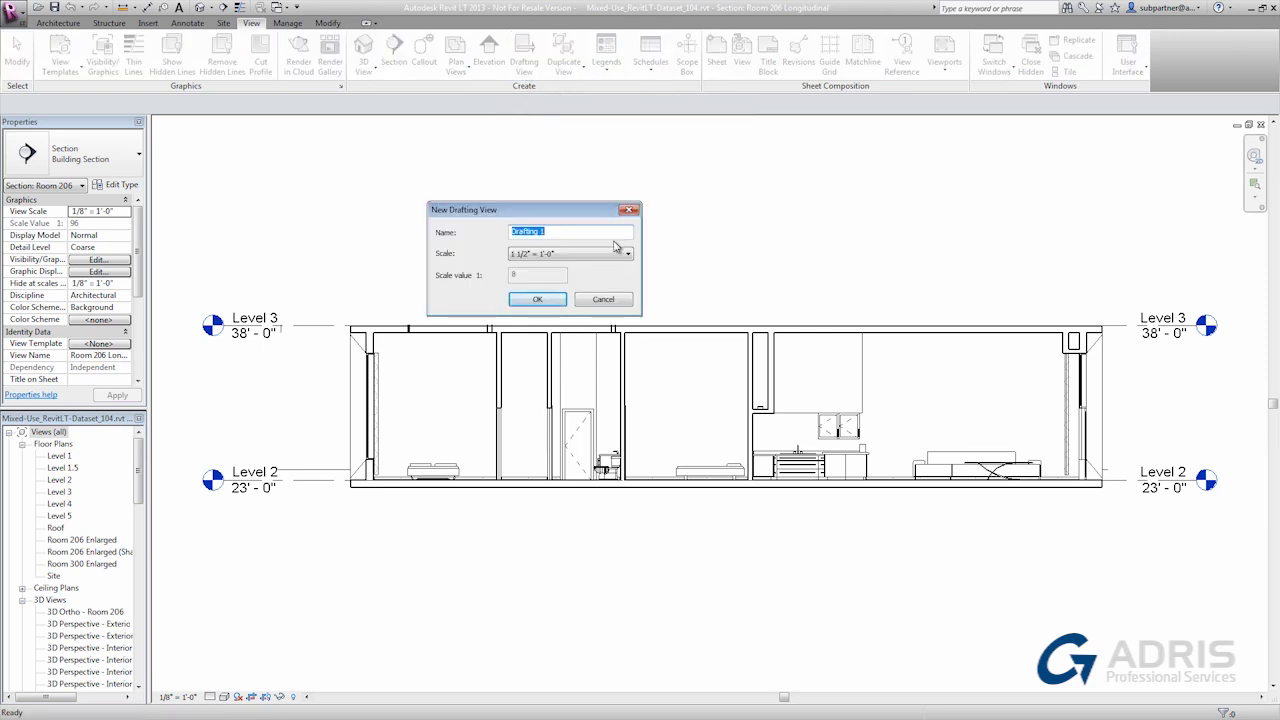
type("Head Detail")
left_click(548, 300)
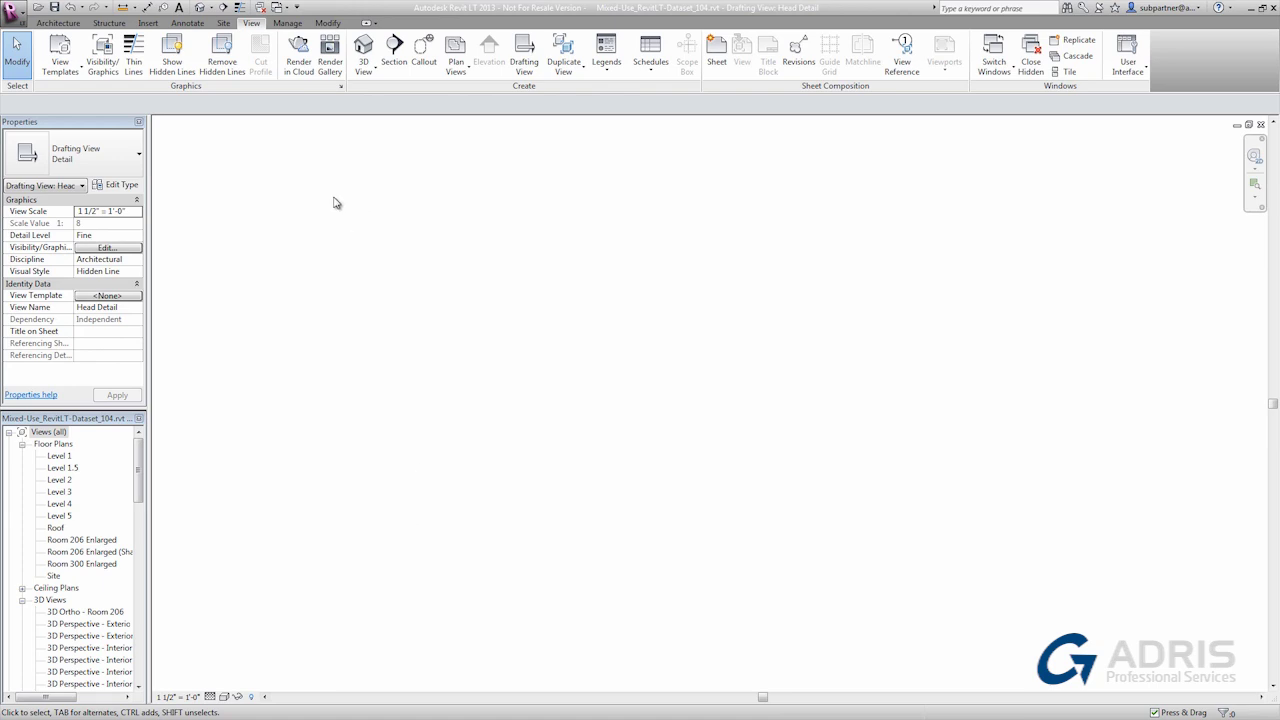
Load the Gypsum Wallboard-Section detail component from the Detail Items library, Div 09-Finishes, 092900-Gypsum Board
left_click(187, 22)
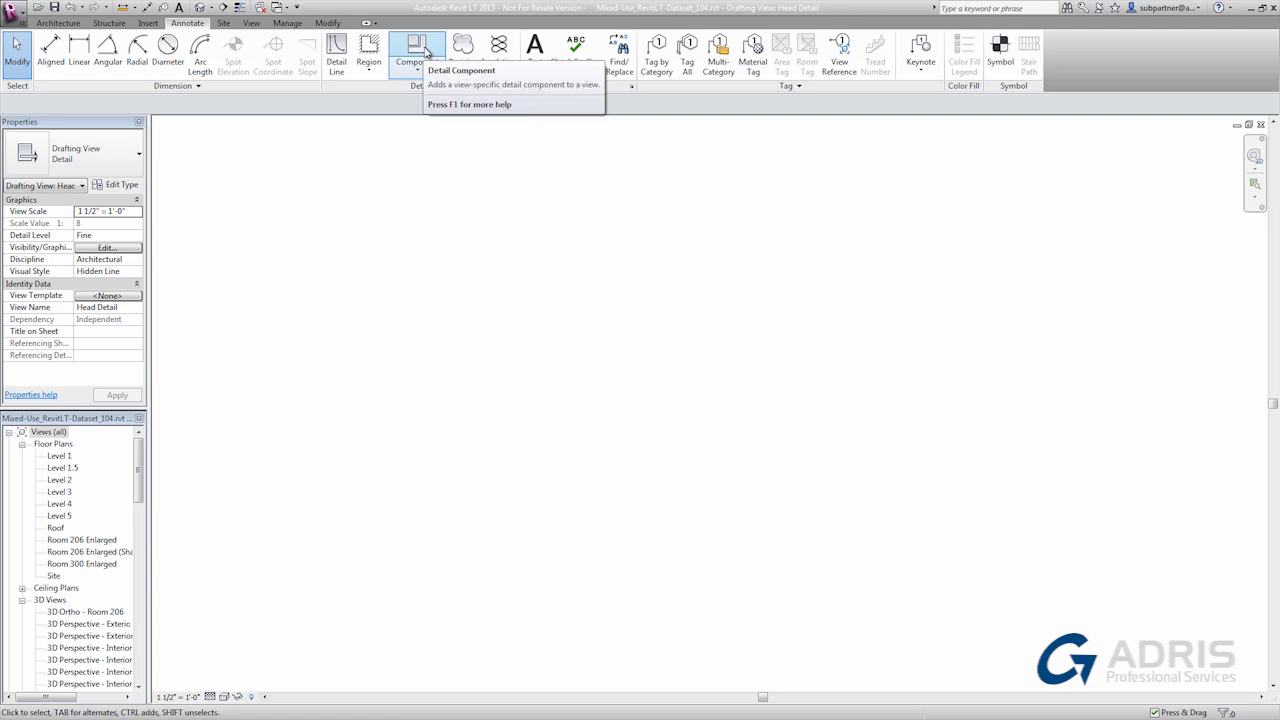
left_click(424, 52)
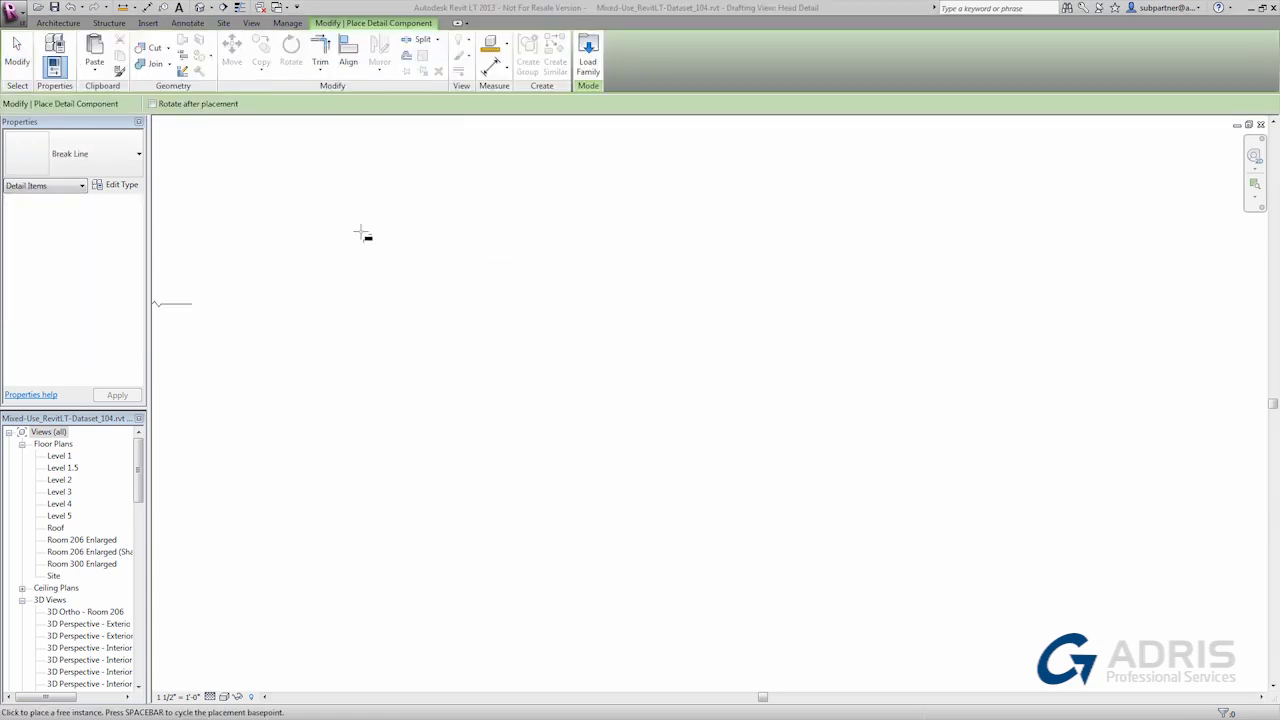
left_click(588, 52)
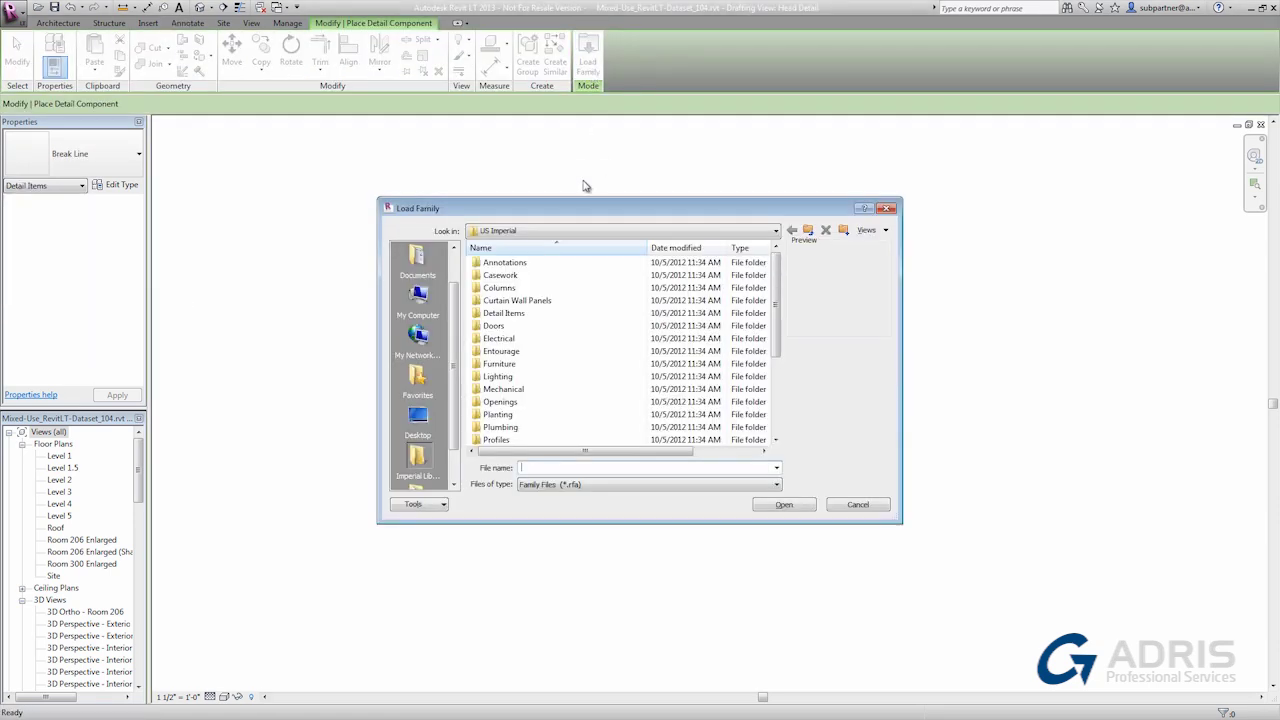
double_click(498, 318)
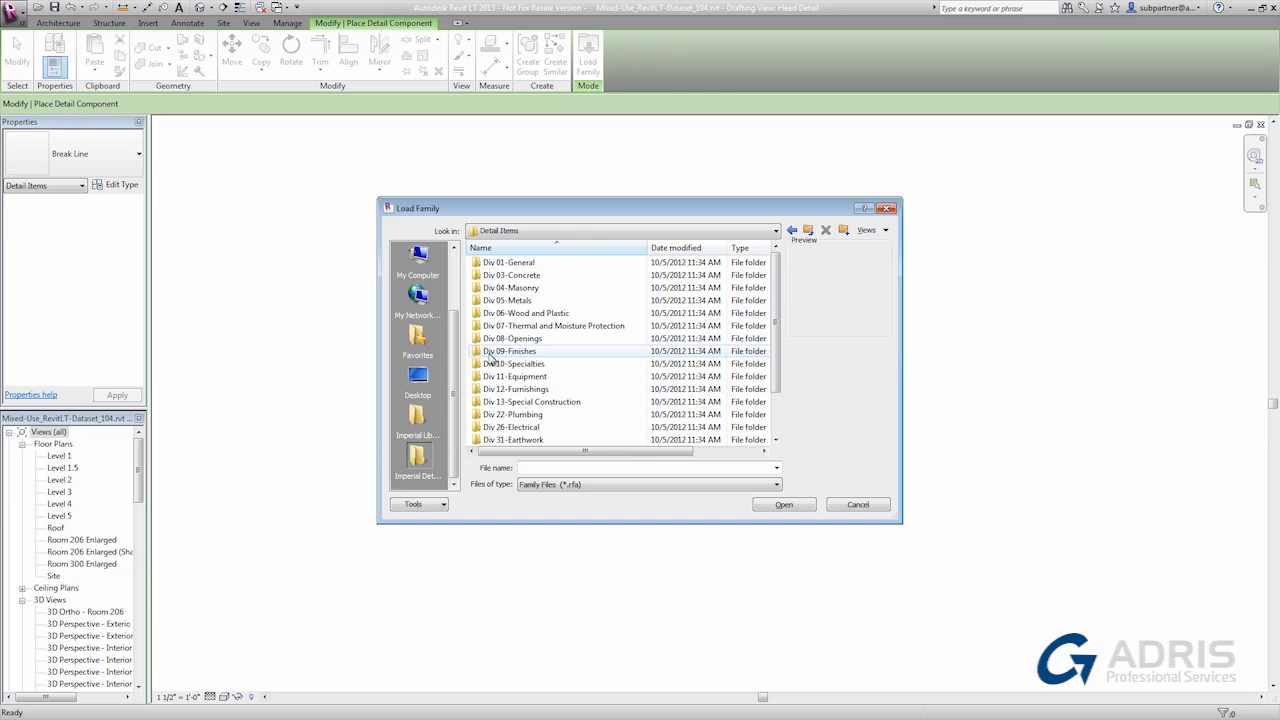
double_click(513, 351)
double_click(522, 263)
double_click(522, 314)
left_click(537, 339)
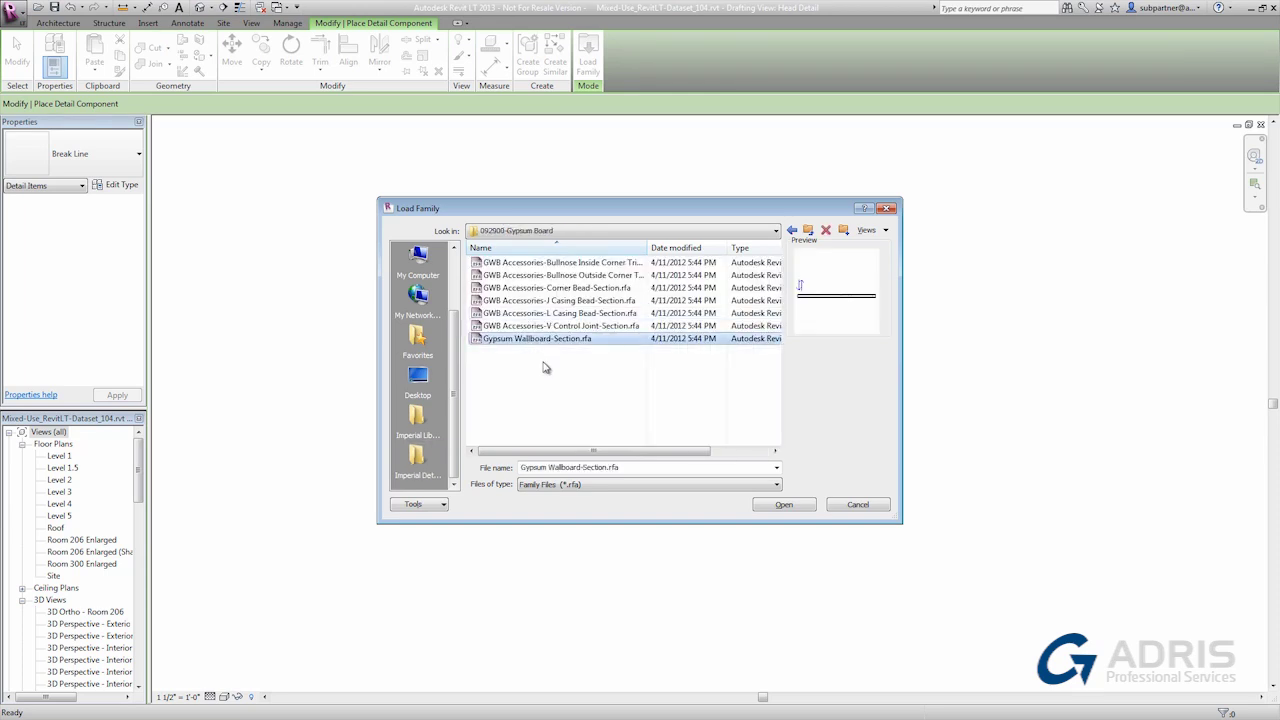
left_click(790, 510)
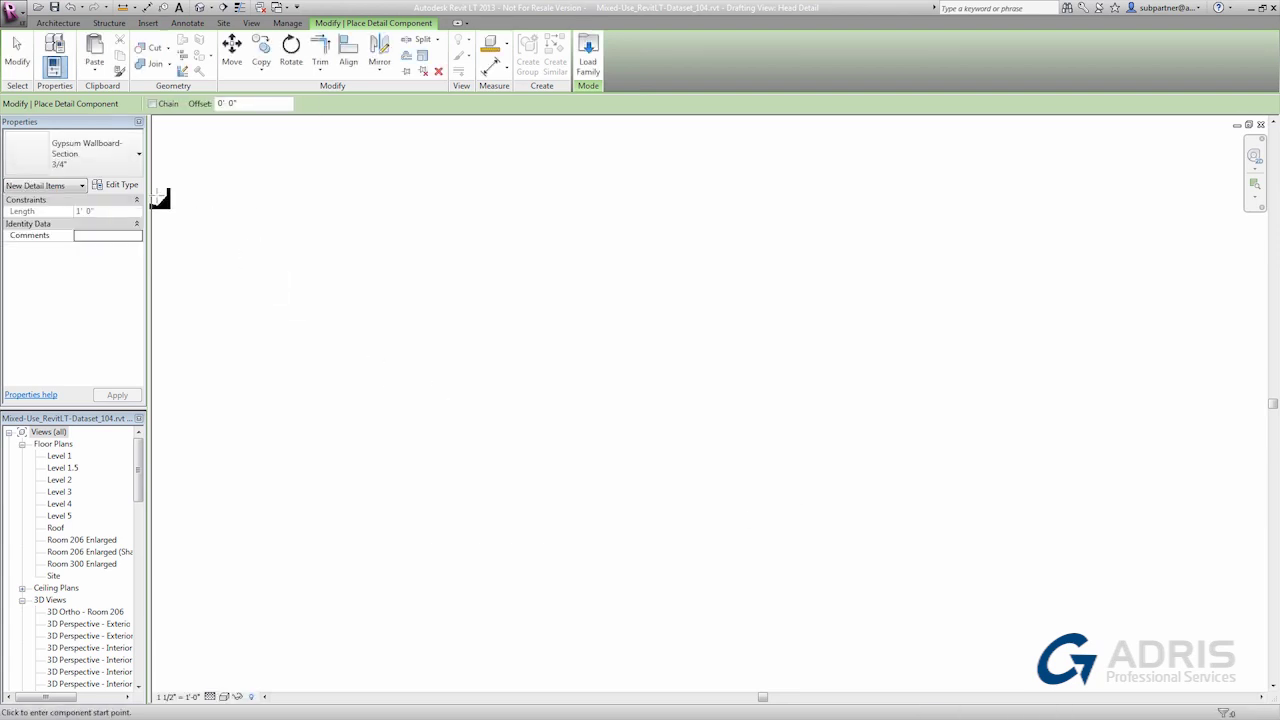
Place a vertical 5/8" Gypsum Wallboard-Section about 1'-1" long in the lower part of the view
left_click(115, 166)
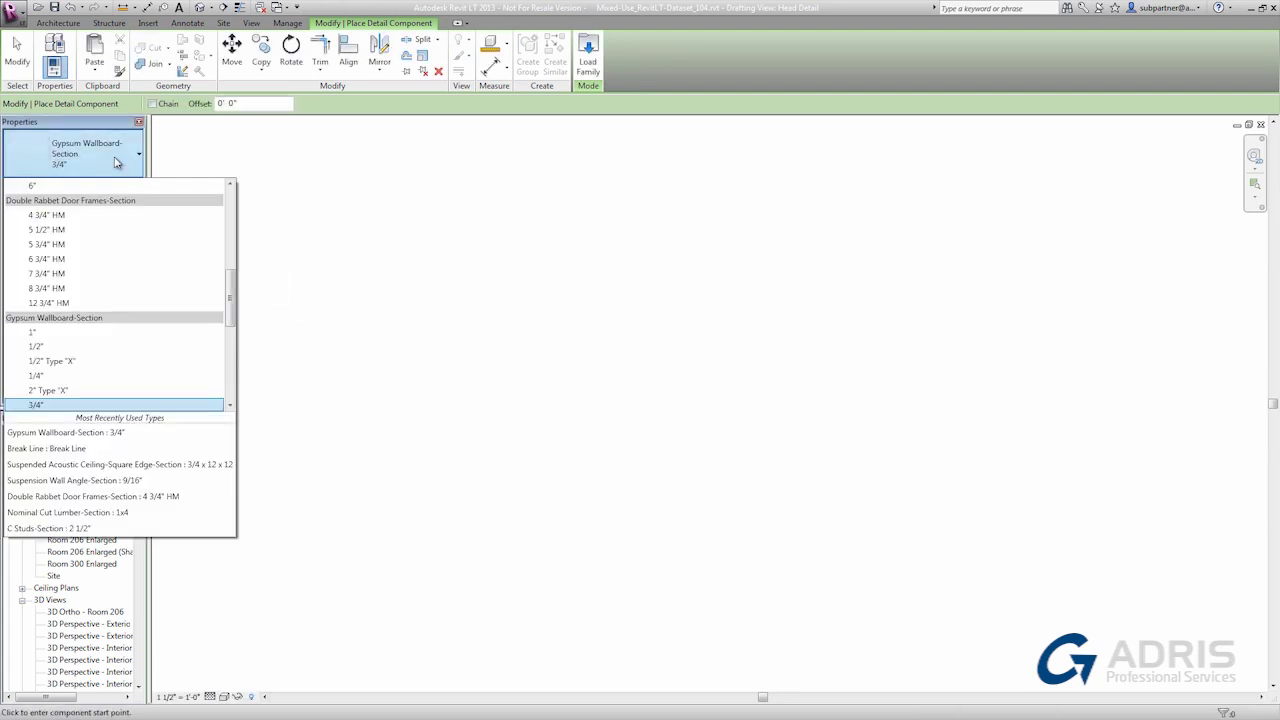
left_click_drag(226, 305, 229, 343)
left_click(55, 288)
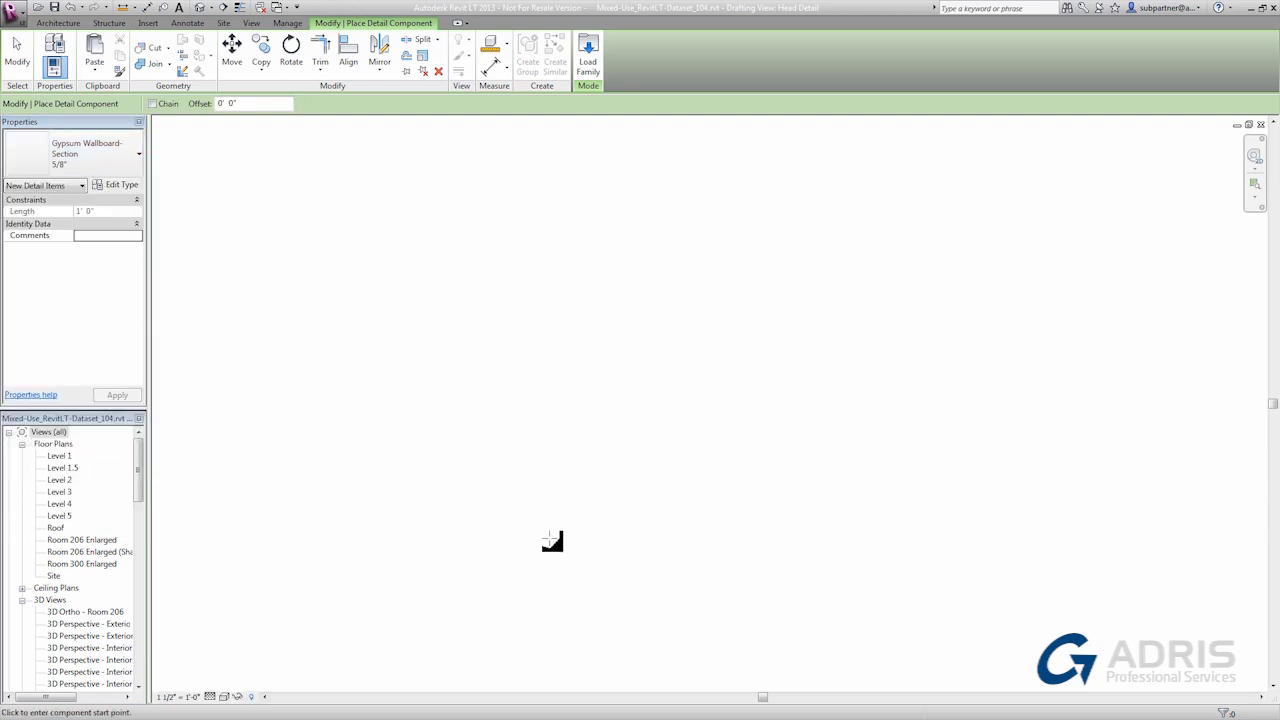
left_click(463, 519)
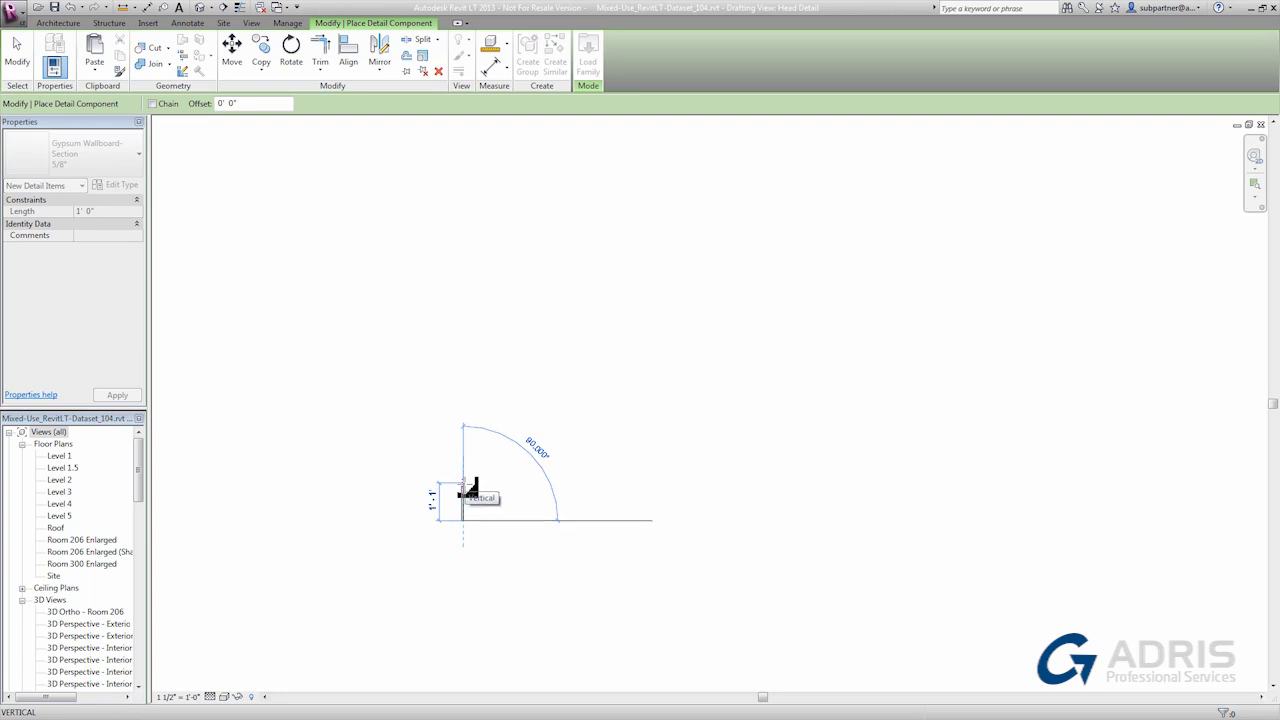
left_click(466, 494)
scroll(463, 510, "up", 8)
scroll(515, 505, "up", 2)
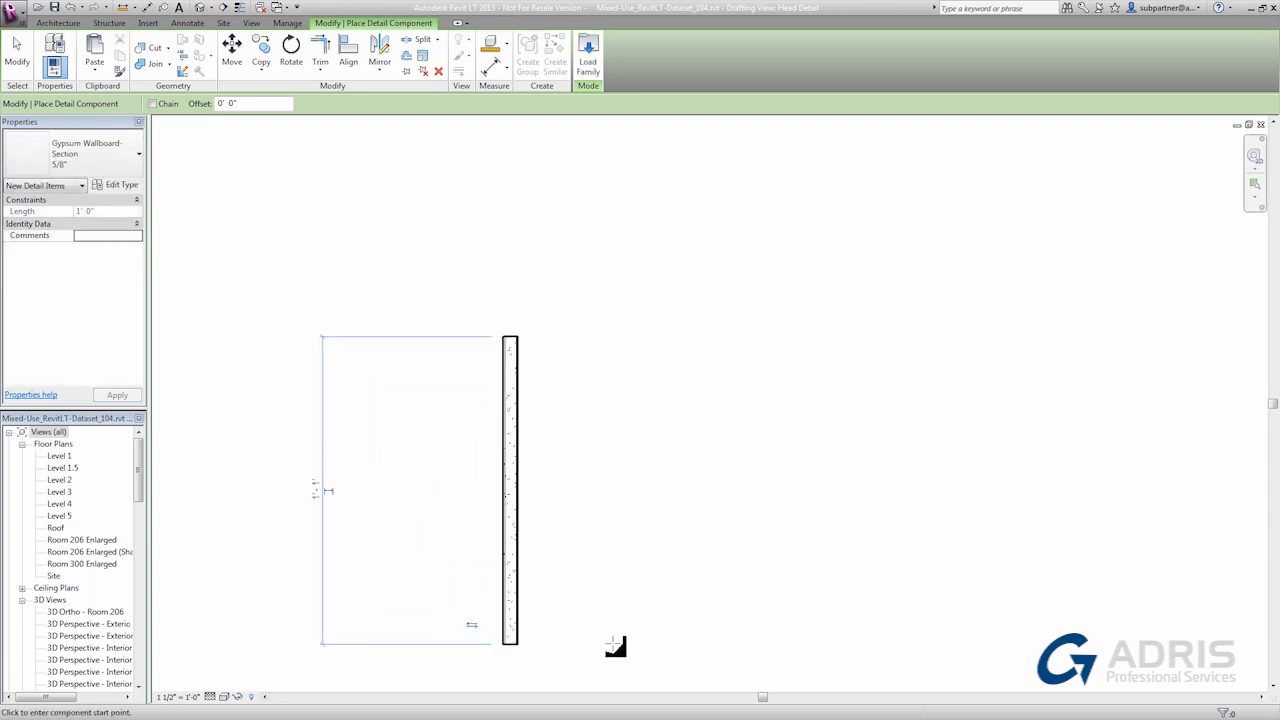
Place a second vertical 5/8" wallboard about 1'-1" long beside the first, with a 3.5" gap between them
left_click(612, 643)
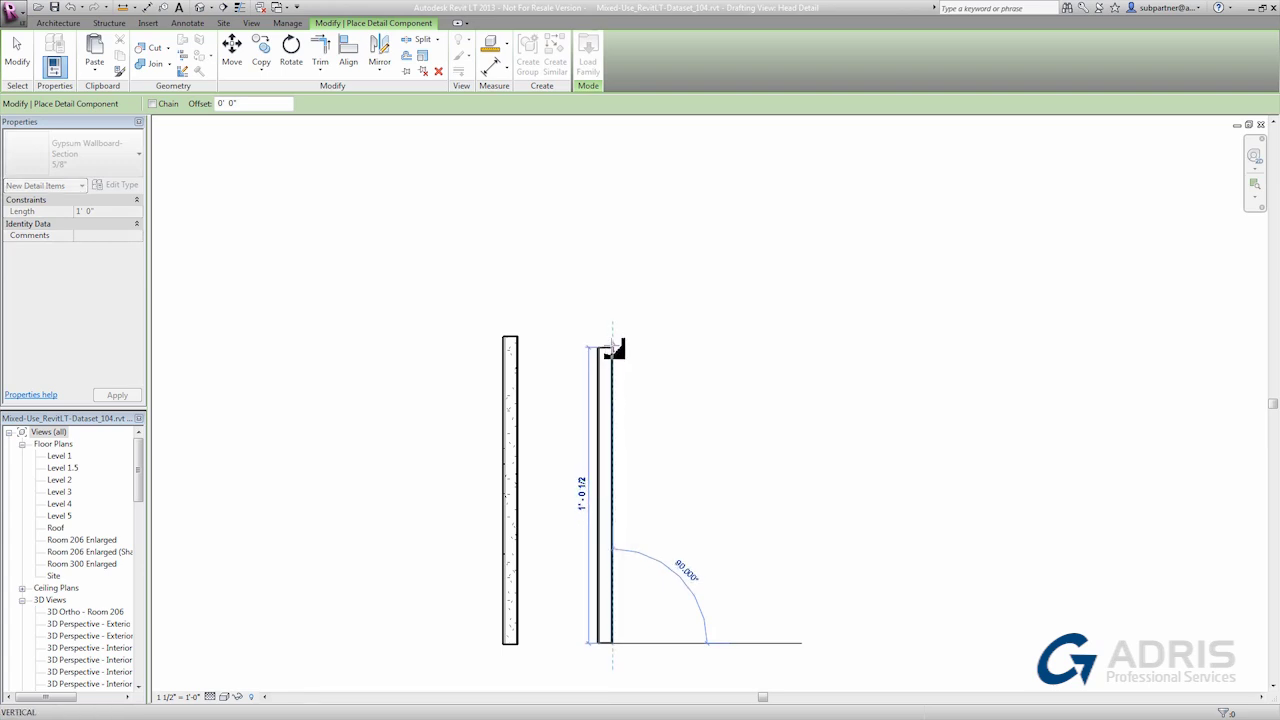
left_click(612, 342)
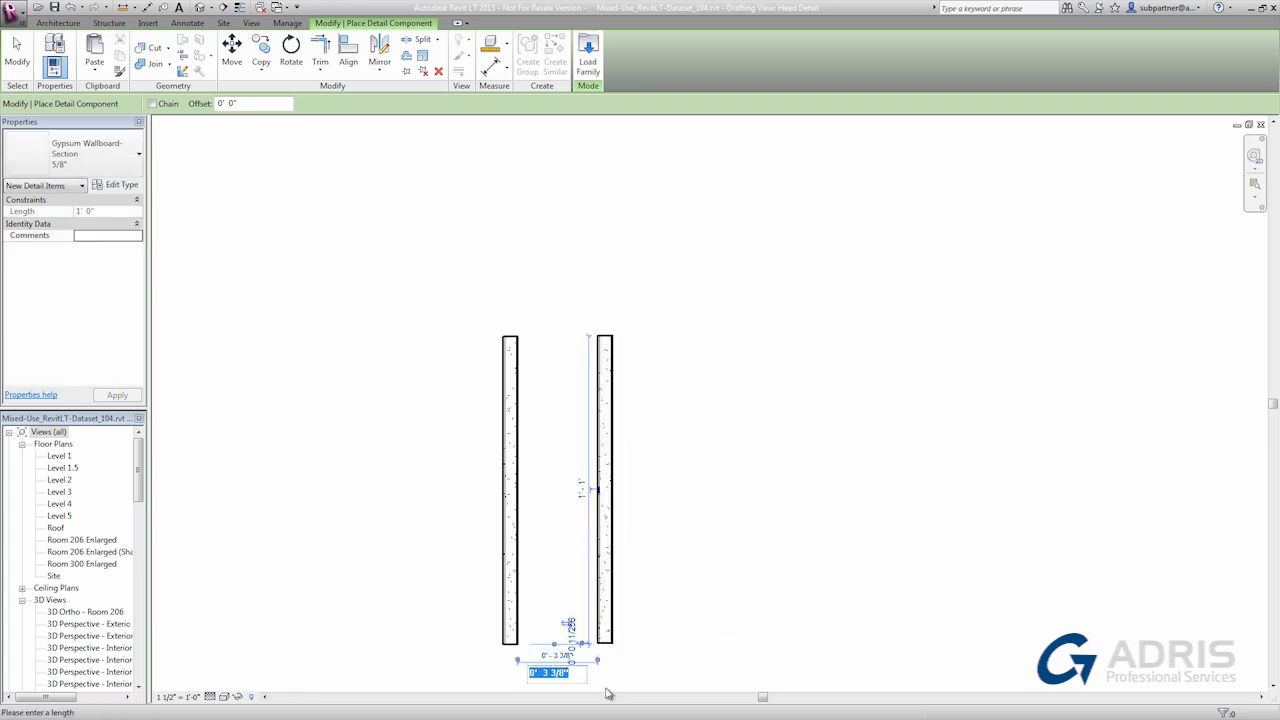
type("3.5")
key("Return")
key("Escape")
key("Escape")
Place a 3 1/2" C Studs-Section component between the lower ends of the two wallboards
left_click(425, 57)
left_click(80, 152)
left_click(189, 240)
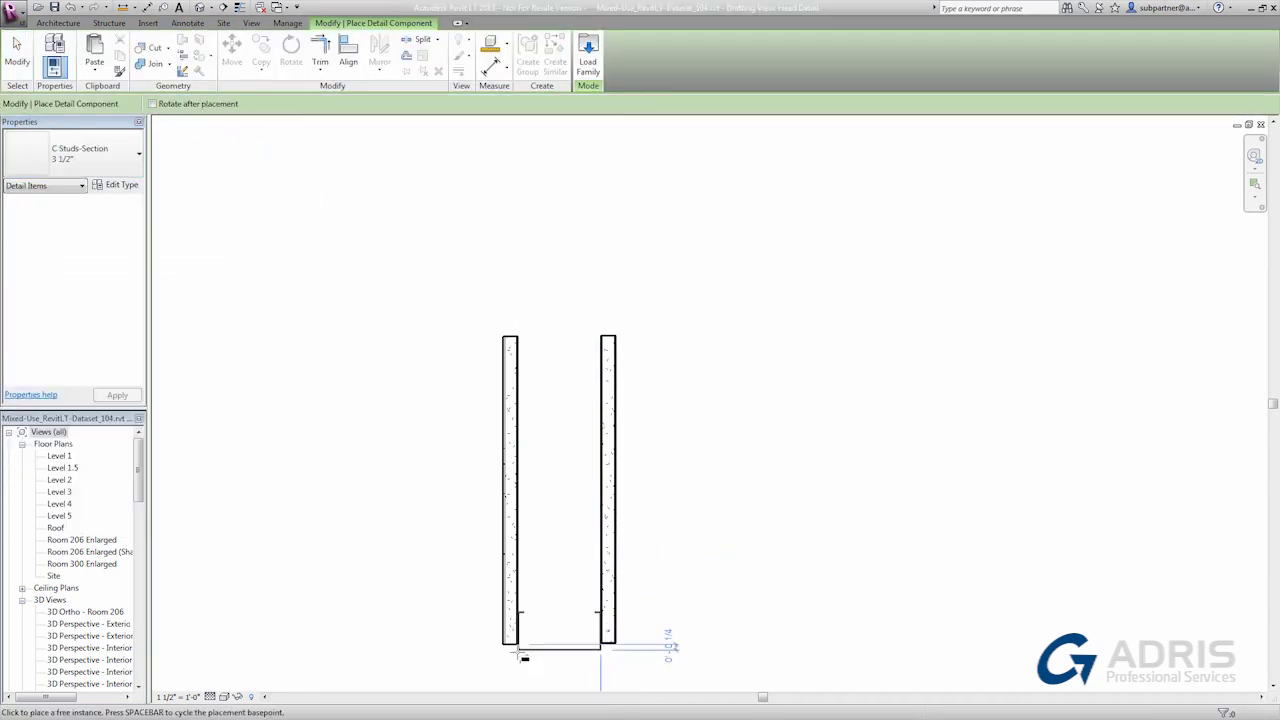
left_click(605, 652)
Place a 5 3/4" HM Double Rabbet Door Frames-Section around the lower end of the wall
left_click(80, 152)
scroll(65, 272, "down", 3)
left_click(60, 265)
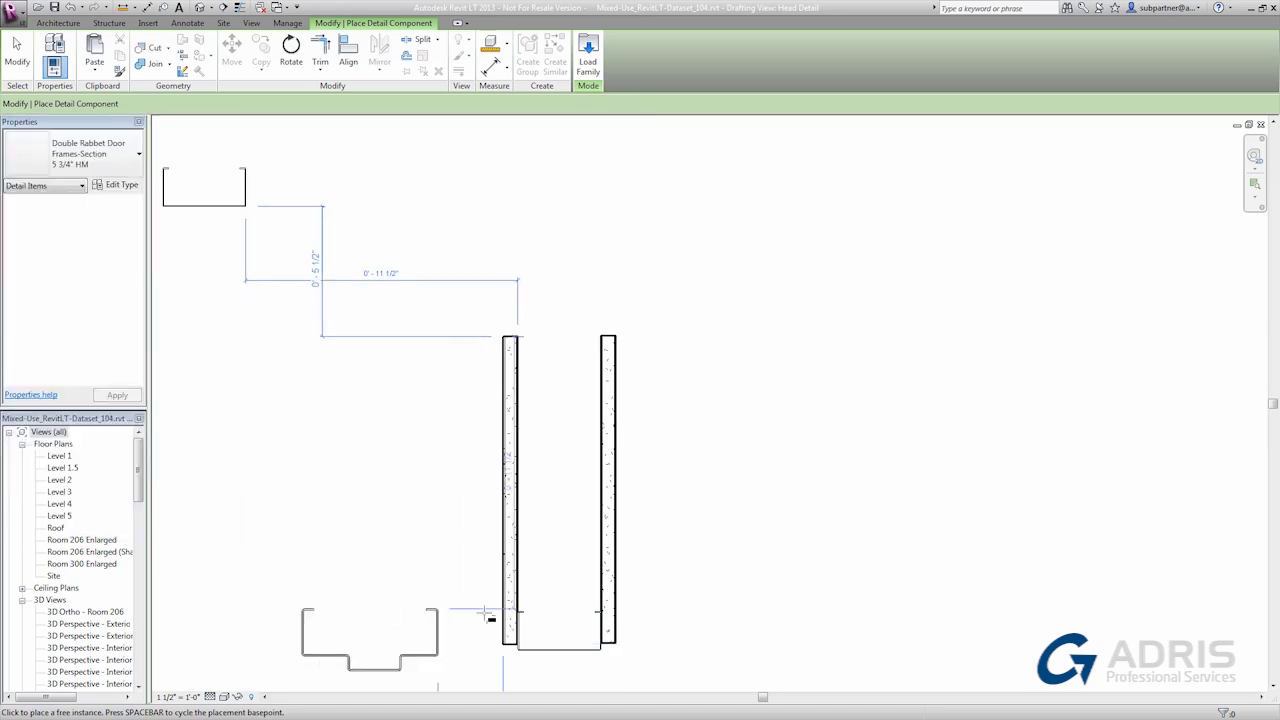
Place a Break Line component across both wallboards, centred on the wall and masking their upper ends
left_click(80, 152)
scroll(230, 308, "up", 5)
left_click(45, 212)
left_click(559, 443)
key("Escape")
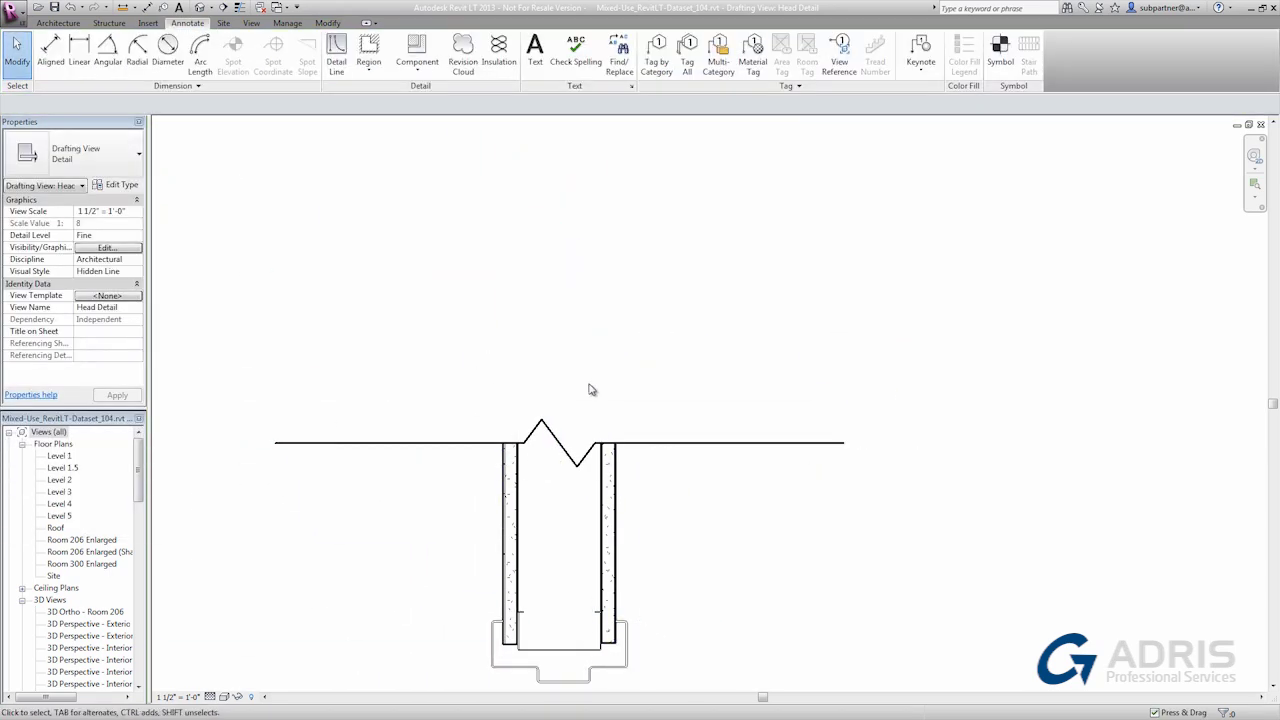
Shorten both sides of the break line and set its jag depth and jag width to 1"
left_click(431, 447)
left_click_drag(431, 385, 423, 383)
left_click_drag(738, 373, 694, 380)
left_click(110, 235)
type("1\"")
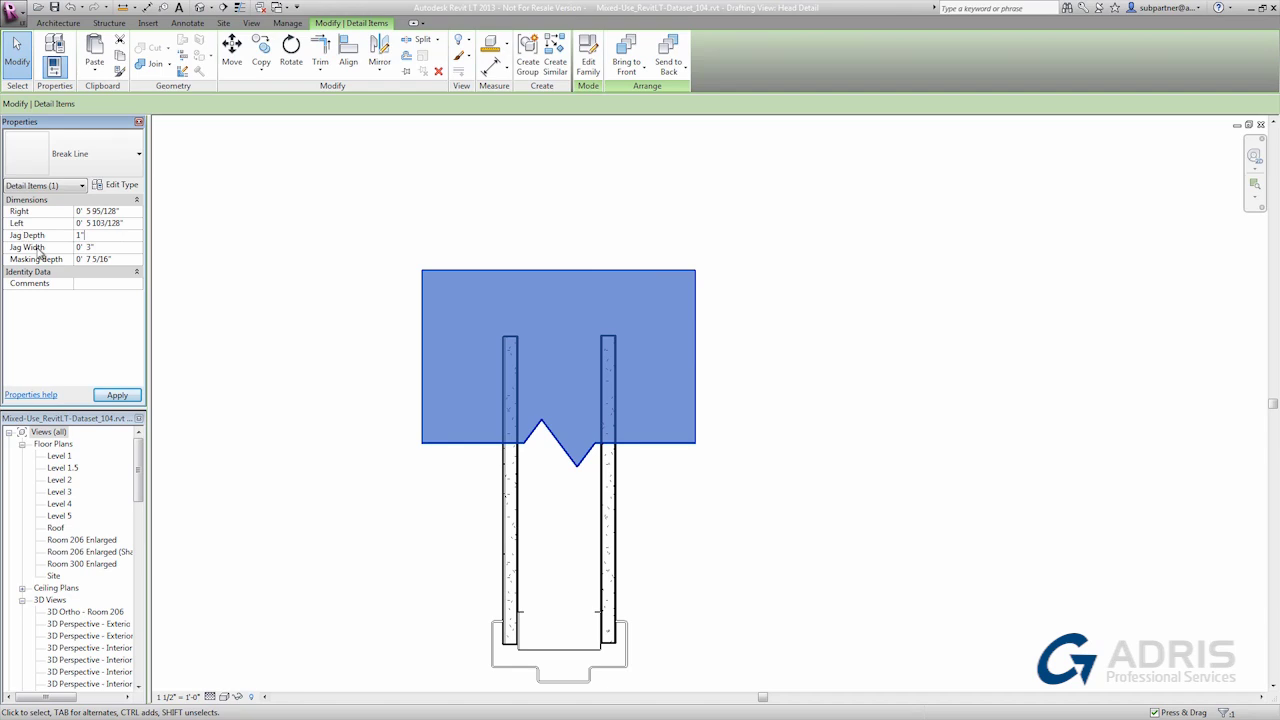
key("Tab")
type("1/2\"")
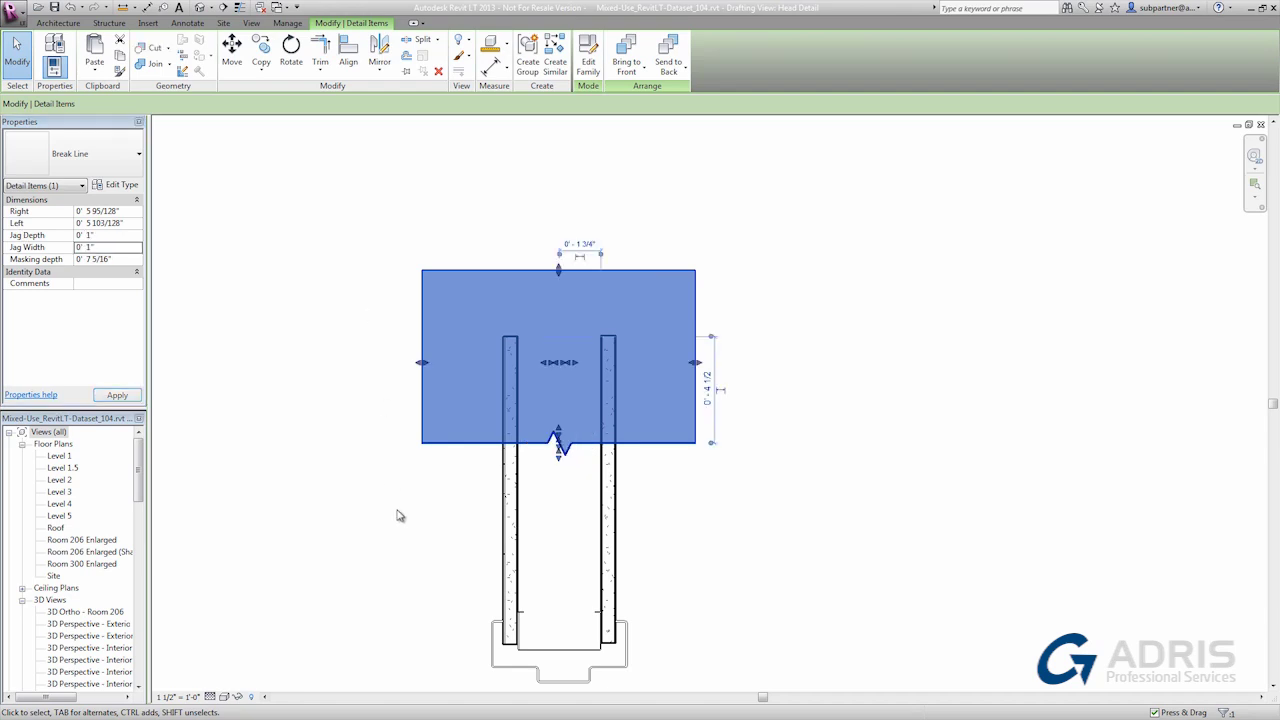
left_click(400, 514)
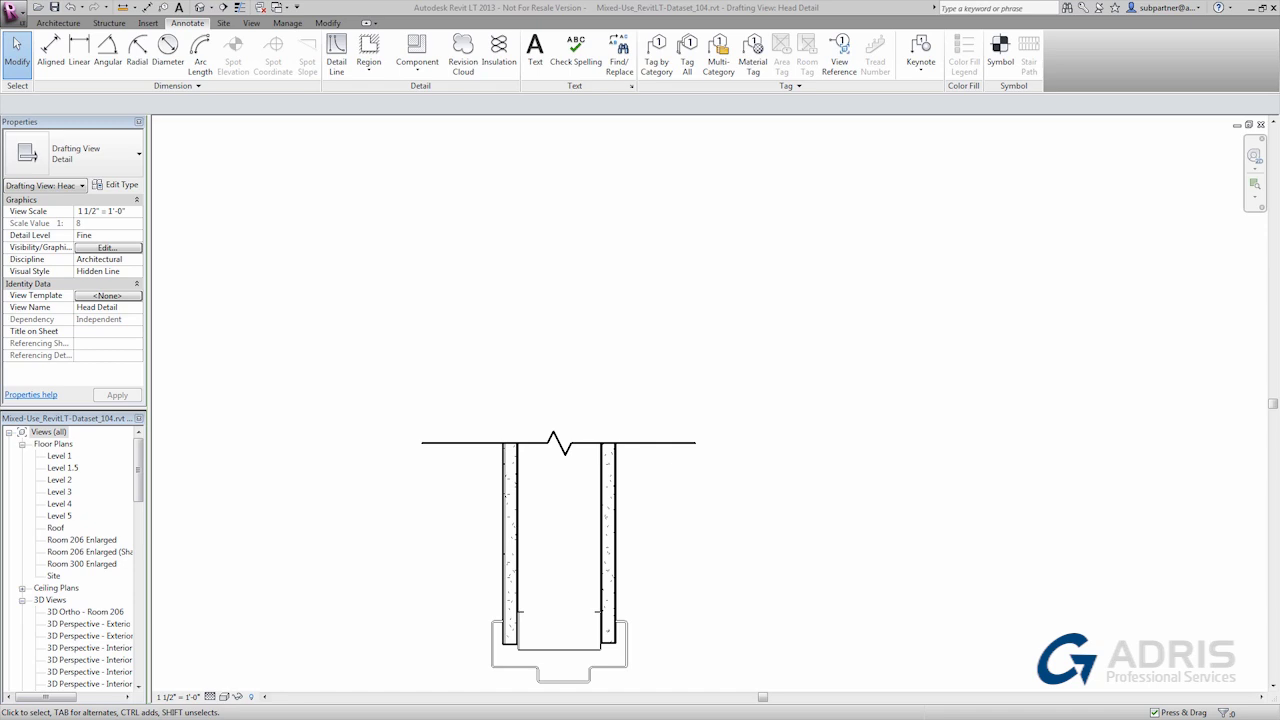
Draw two aligned horizontal detail lines in the Wide Lines style, extending outward from each outer face of the wall
left_click(336, 50)
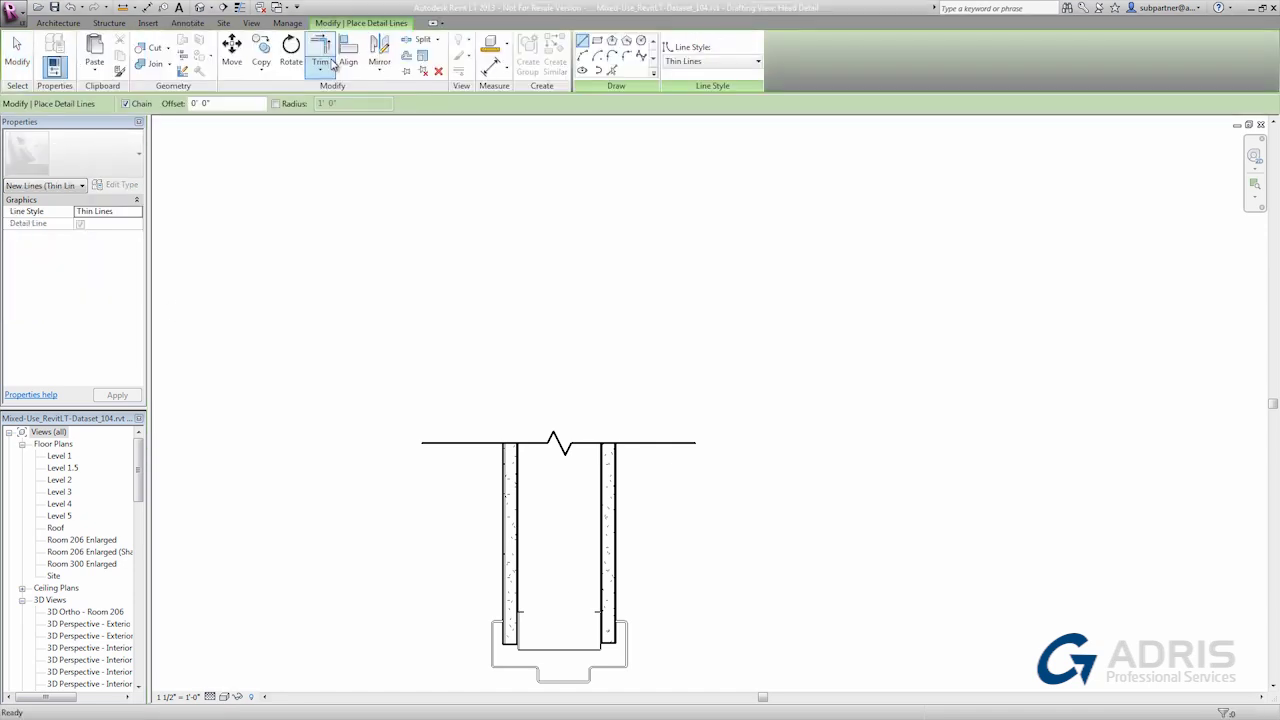
left_click(705, 61)
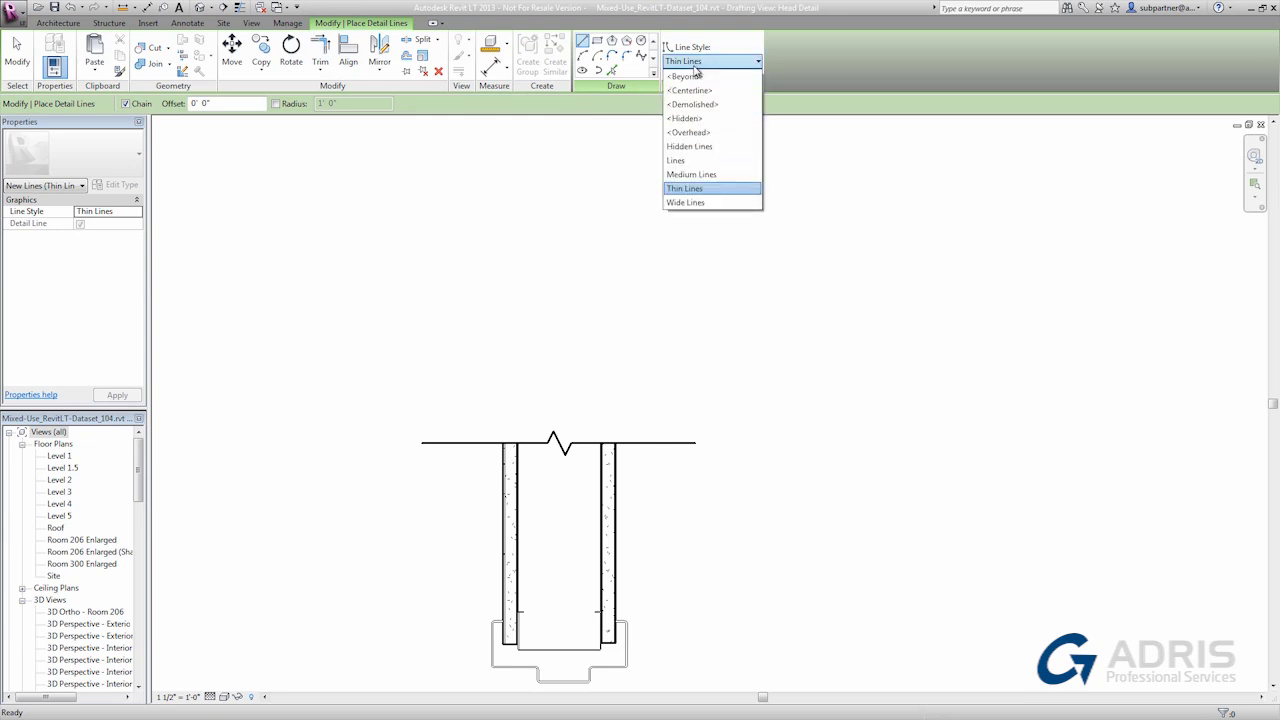
left_click(700, 203)
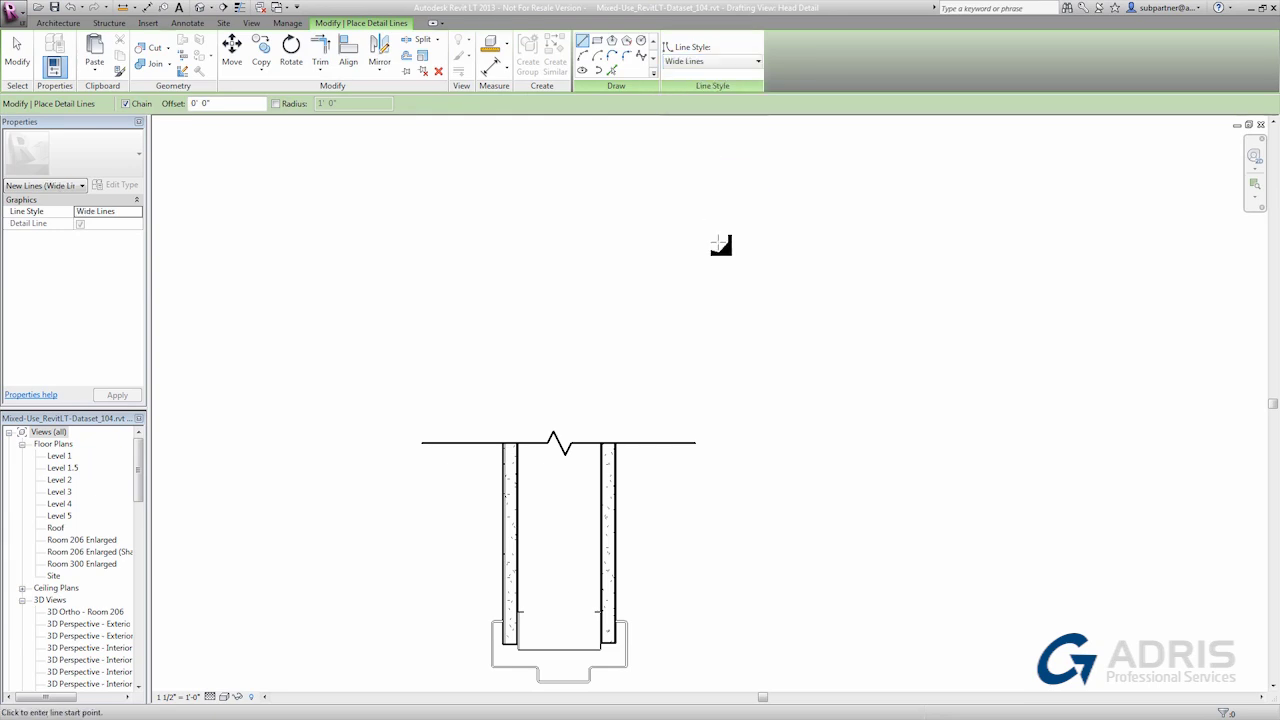
left_click(592, 501)
left_click(752, 501)
key("Escape")
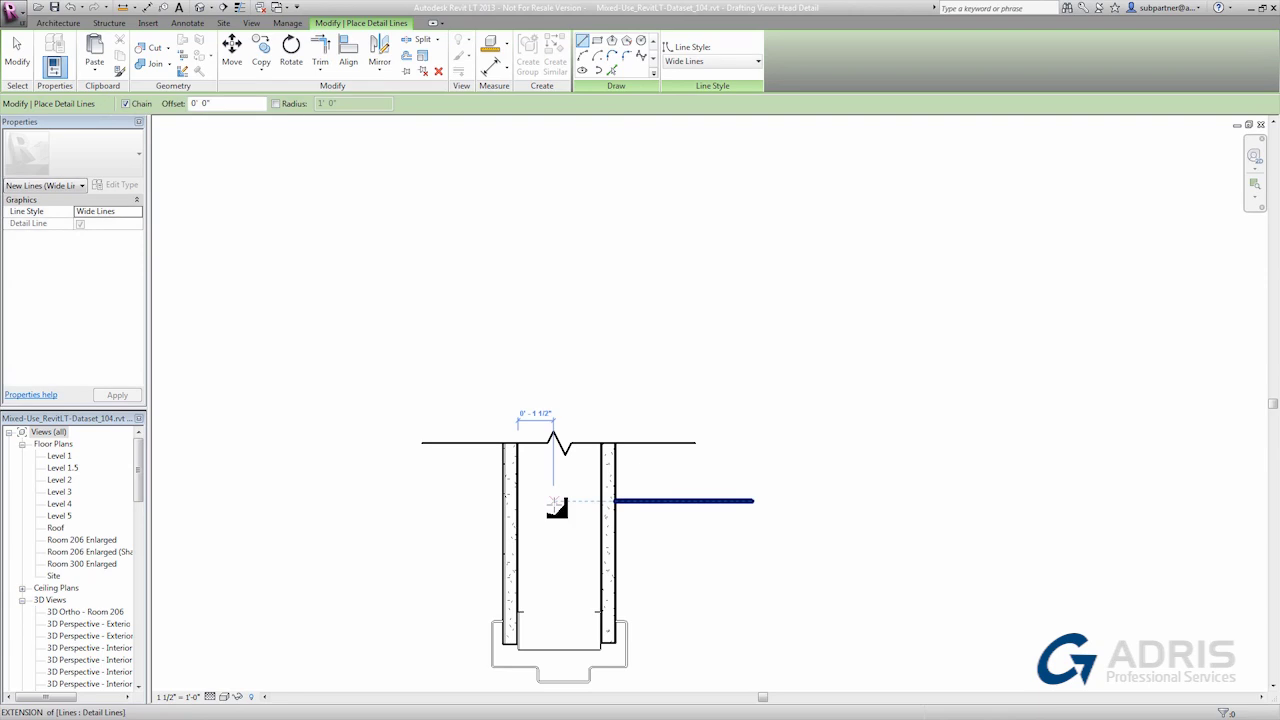
left_click(504, 502)
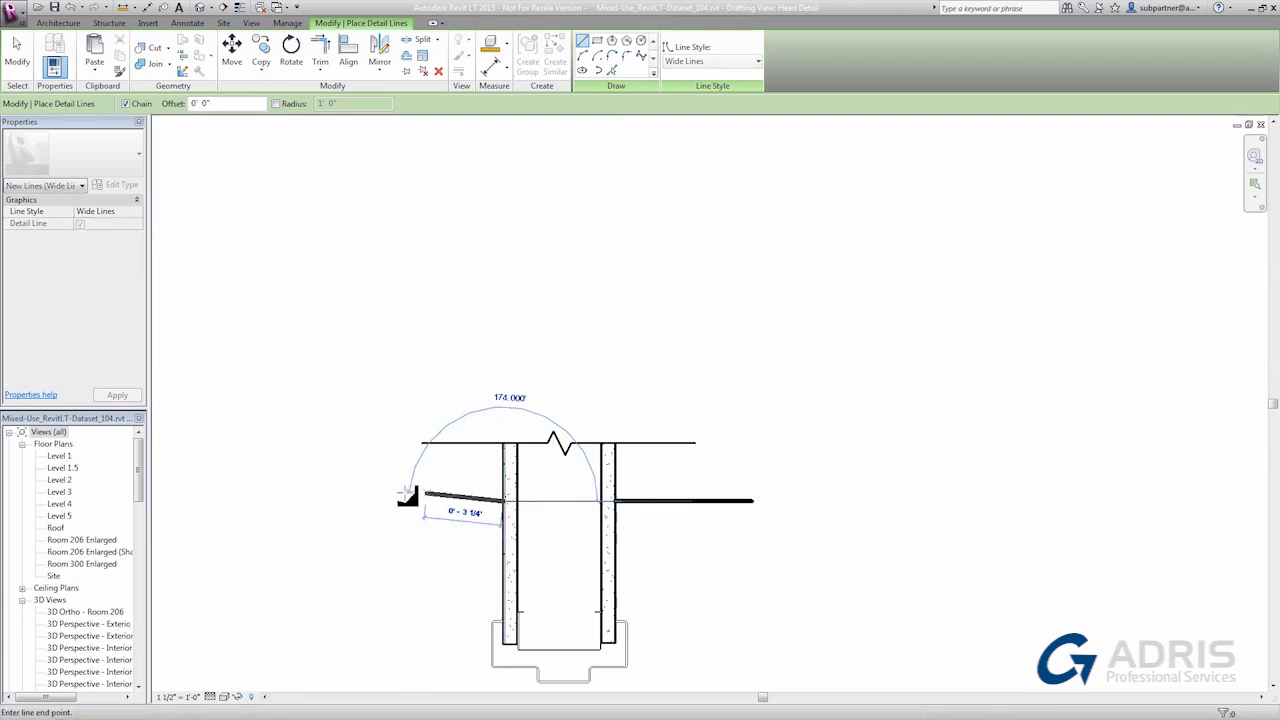
left_click(354, 501)
Draw 3 1/4" wide batt insulation between the wallboards, from the stud up past the break line
left_click(187, 23)
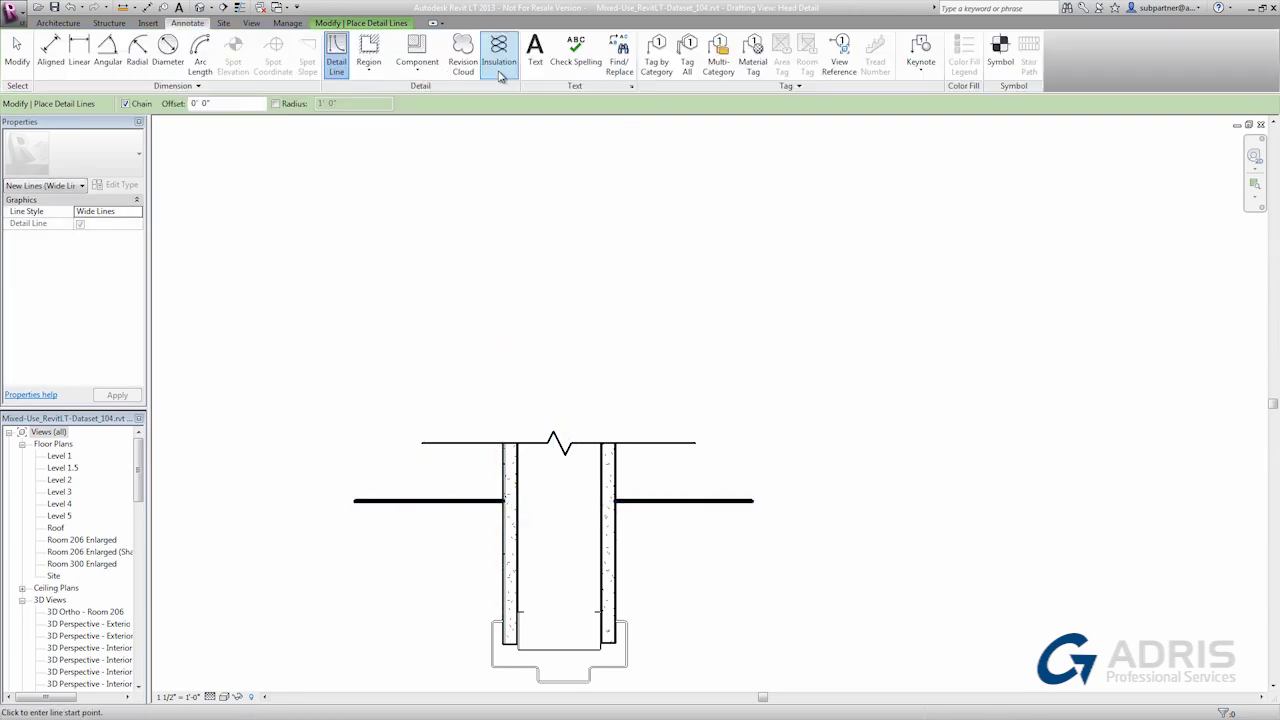
left_click(500, 50)
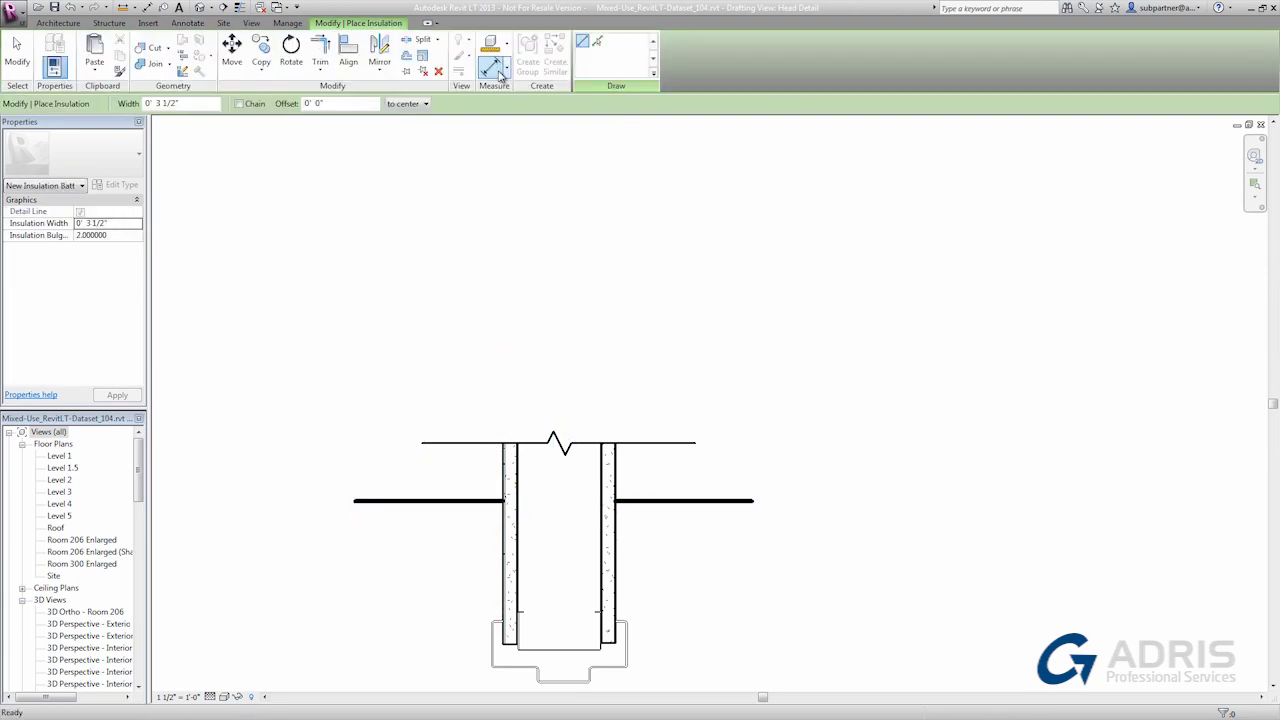
left_click(176, 103)
key("BackSpace")
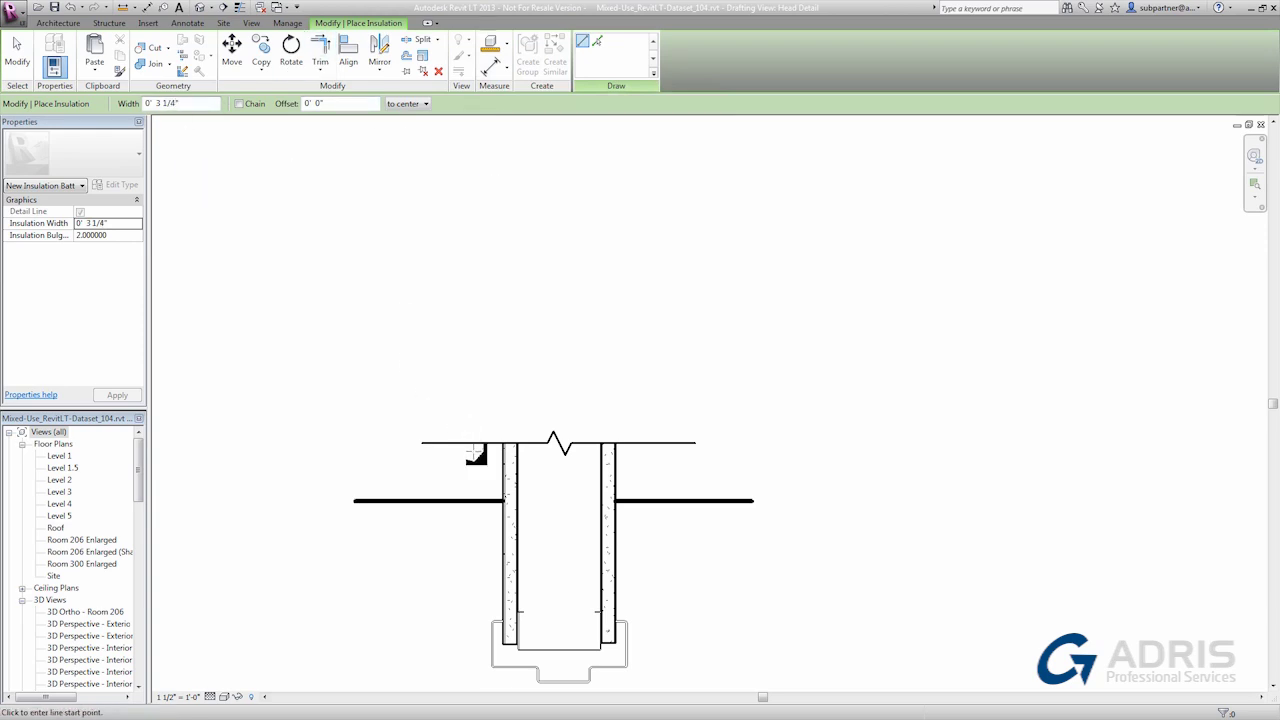
left_click(565, 647)
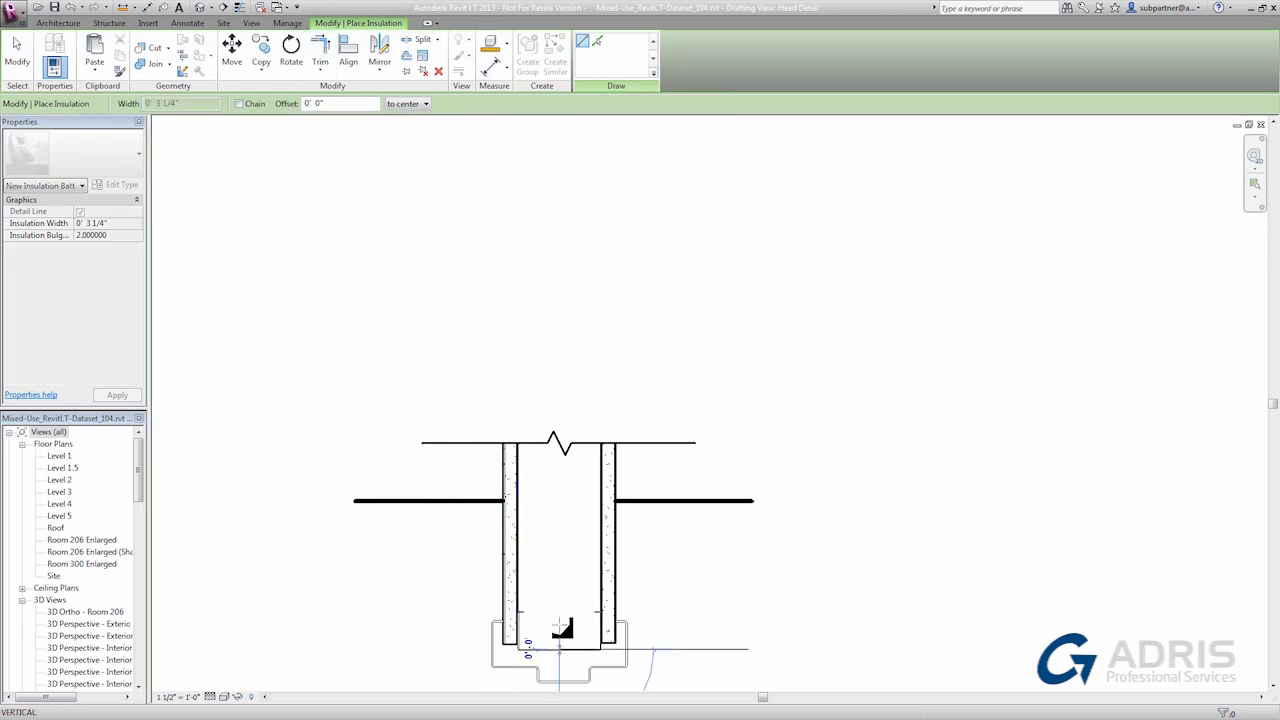
left_click(566, 378)
key("Escape")
key("Escape")
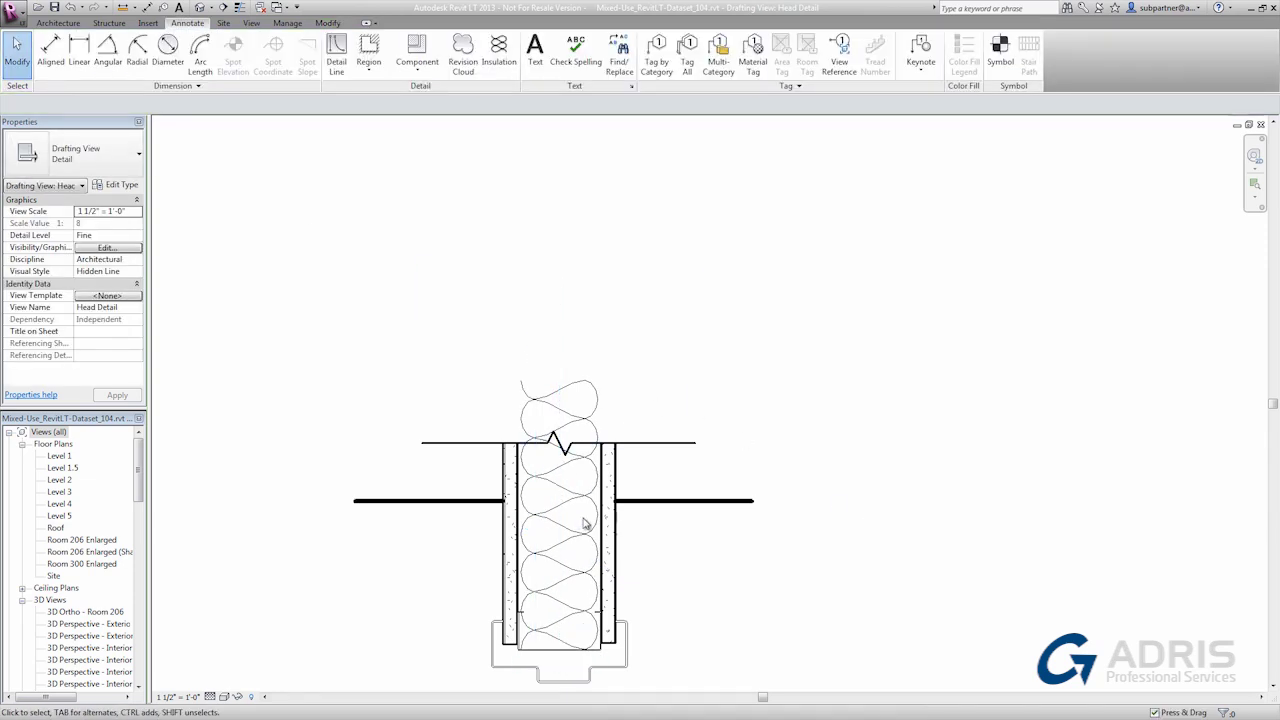
Bring the break line to the front so it masks the insulation above it
left_click(690, 447)
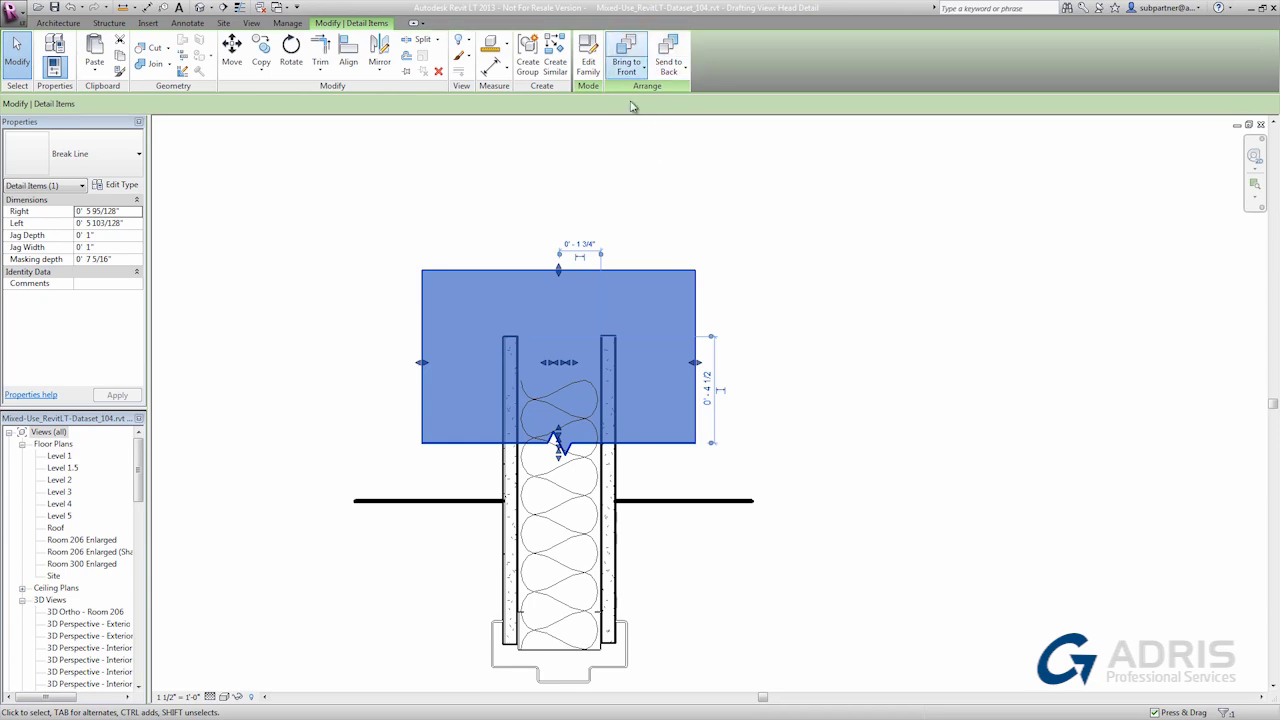
left_click(716, 593)
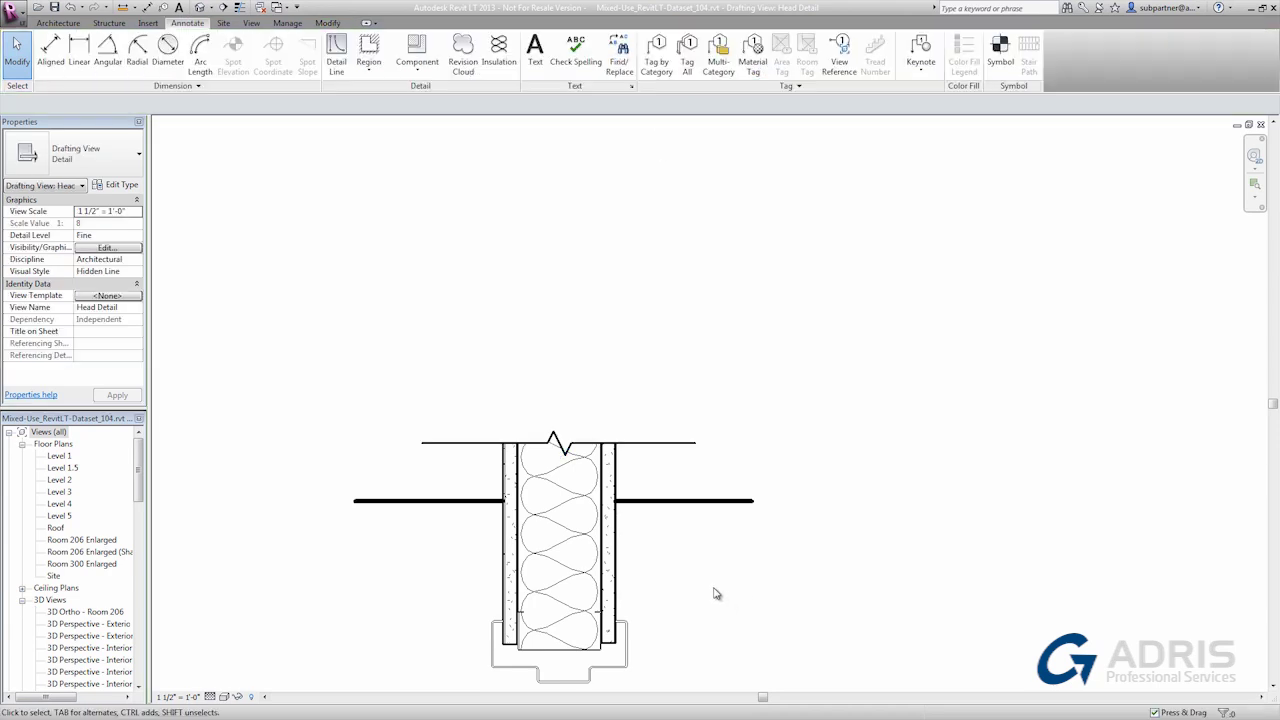
Draw vertical Thin Lines detail lines running down from the door frame to represent the jamb beyond
middle_click_drag(735, 541, 851, 371)
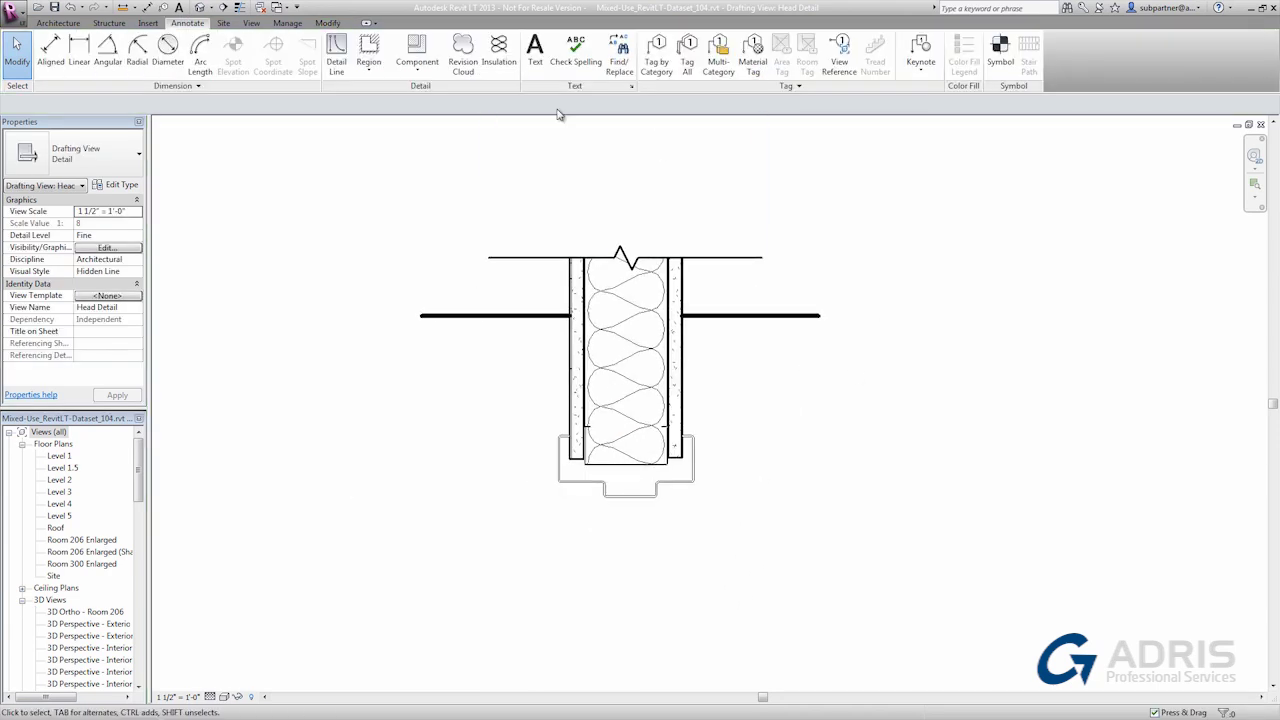
left_click(336, 55)
left_click(710, 61)
left_click(666, 189)
left_click(558, 483)
left_click(556, 666)
Draw the door panel outline in a heavier line style below the rabbet of the door frame
left_click(710, 61)
left_click(672, 106)
left_click(660, 665)
left_click(660, 487)
key("Escape")
key("Escape")
Add the text note "Mtl. Stud Partition" with a two-segment leader pointing to the insulated wall cavity
left_click(533, 55)
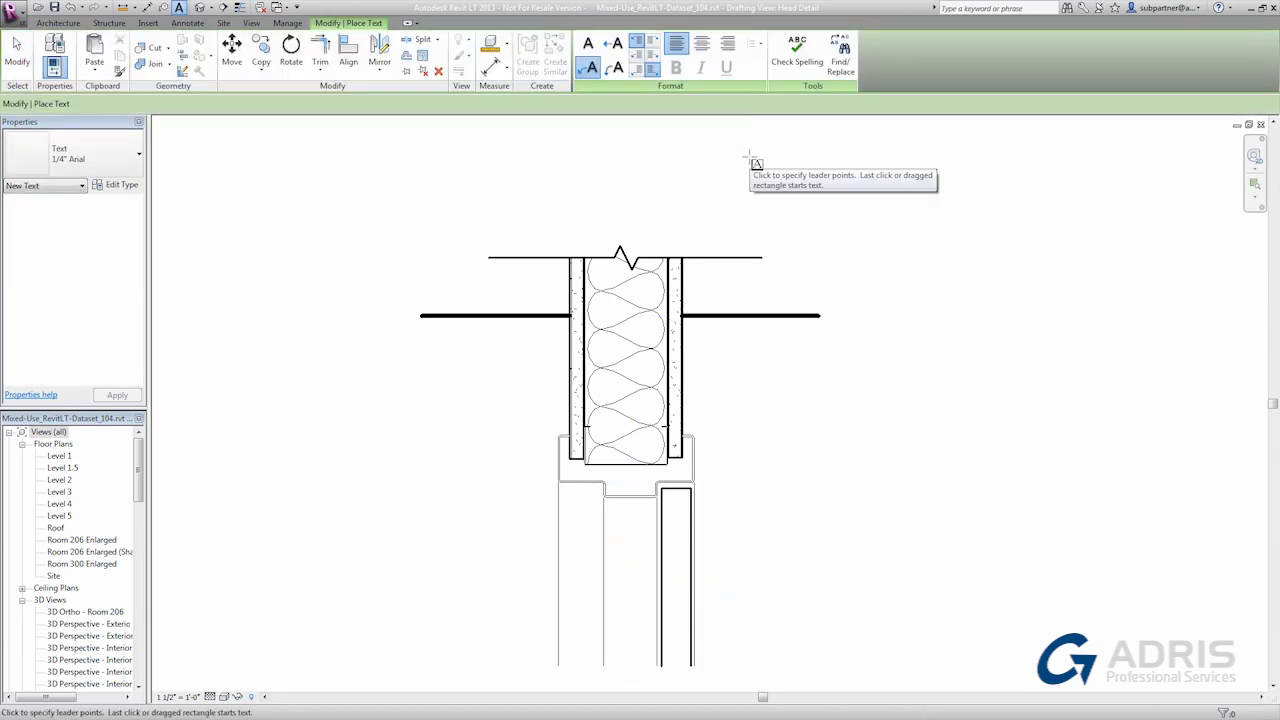
left_click(628, 326)
left_click(748, 204)
left_click(804, 205)
type("Mtl. Stud Partition")
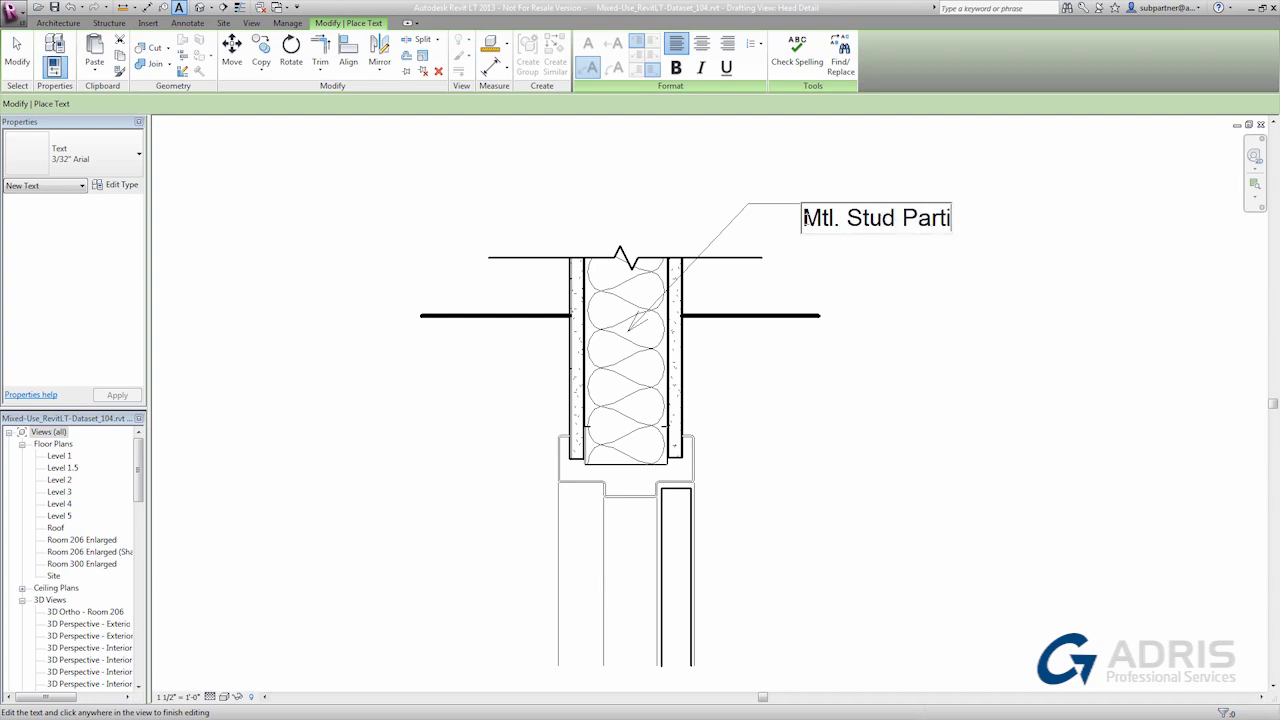
left_click(997, 380)
Add the text note "Ceiling (see plan for type)" with a two-segment leader pointing to the ceiling line beside the wall
left_click(708, 312)
left_click(748, 273)
left_click(802, 273)
type("Ceiling")
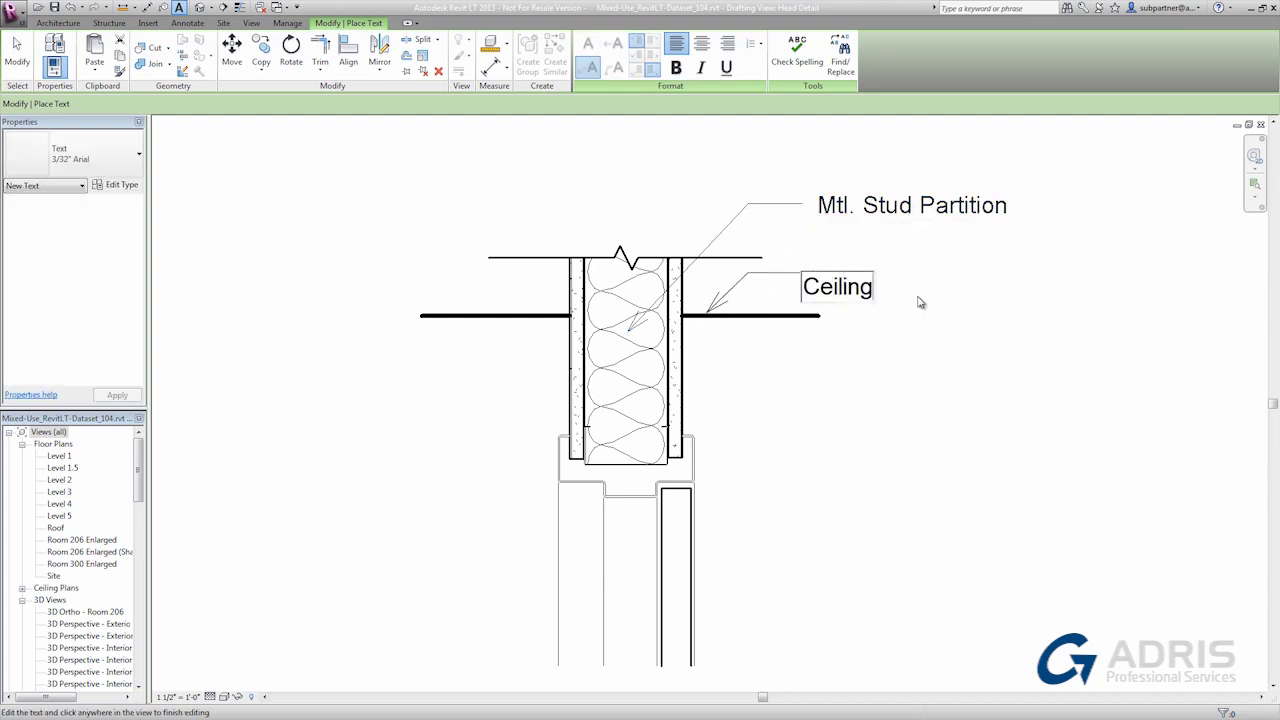
type(" (see plan for type")
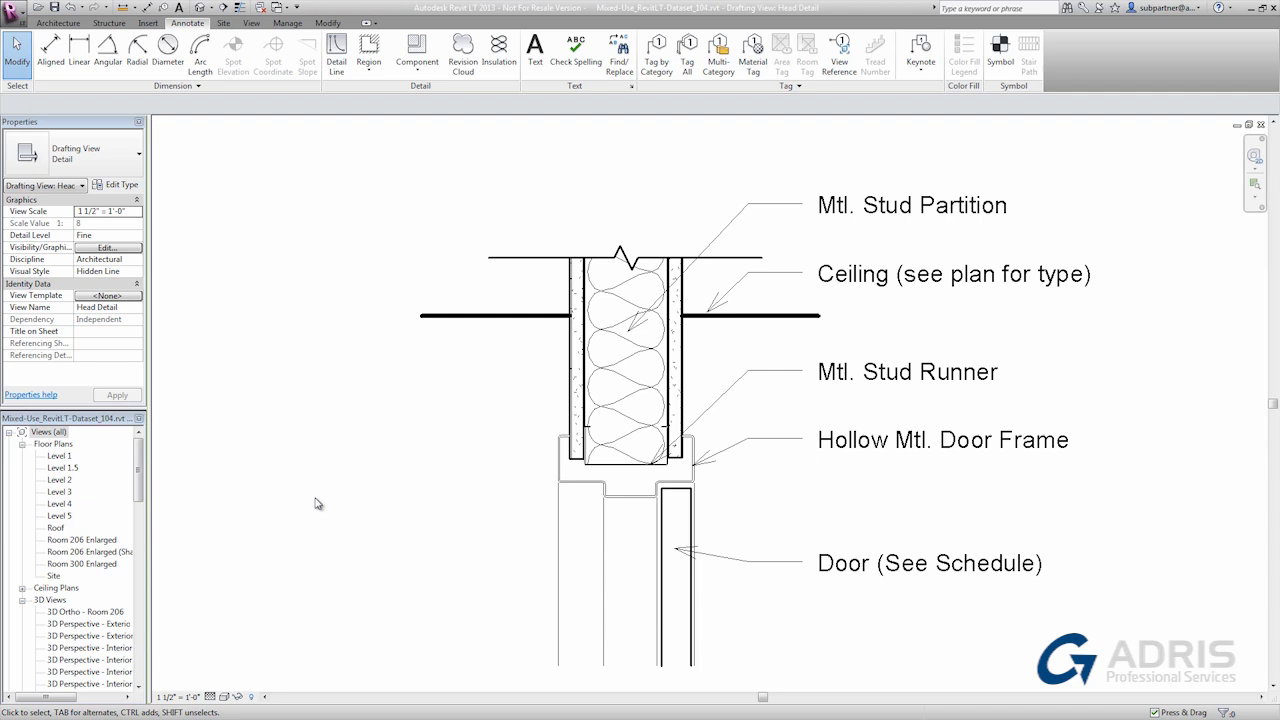
Insert the Door - Jamb Detail drafting view from the project file Door - Jamb Detail.rvt
left_click(148, 23)
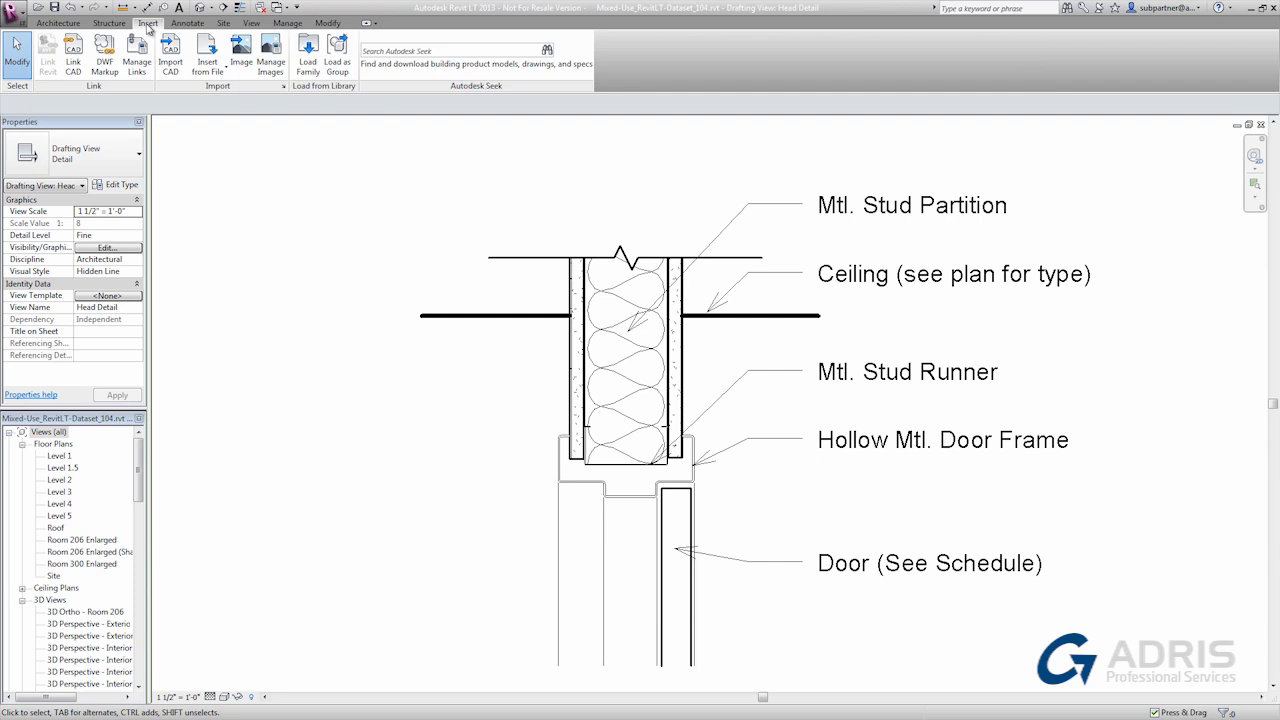
left_click(207, 76)
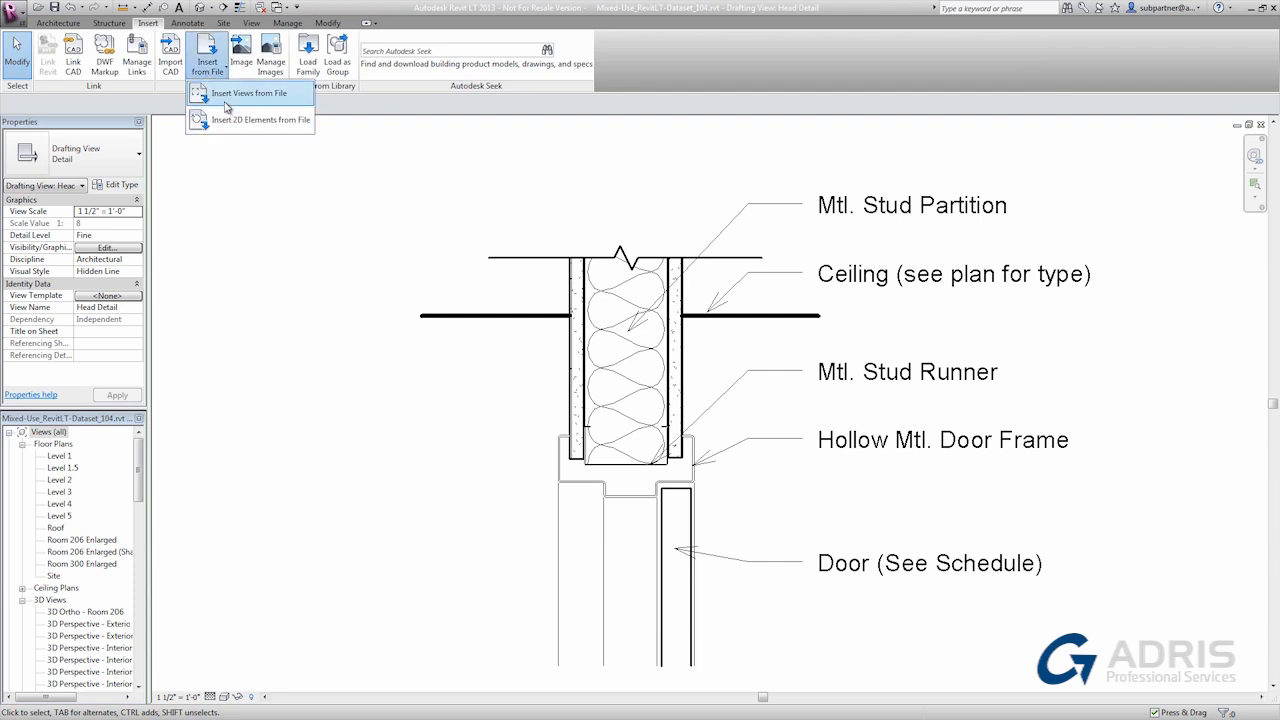
left_click(235, 93)
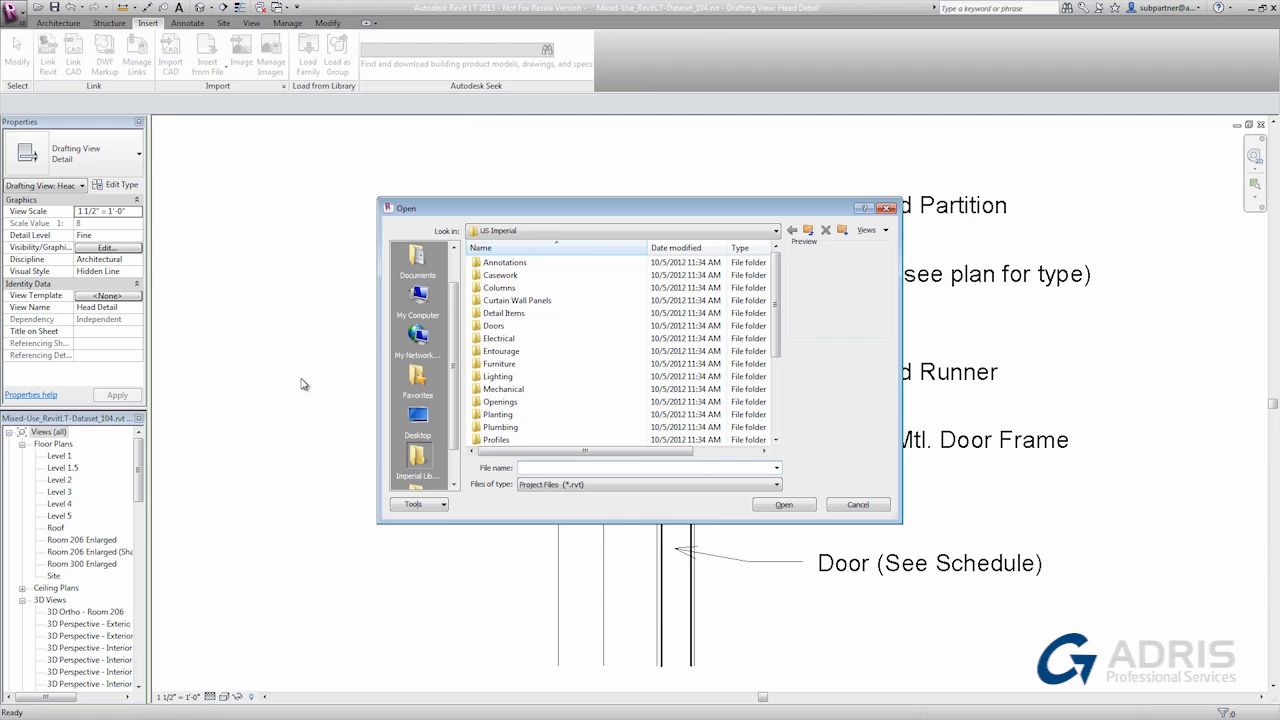
left_click(521, 288)
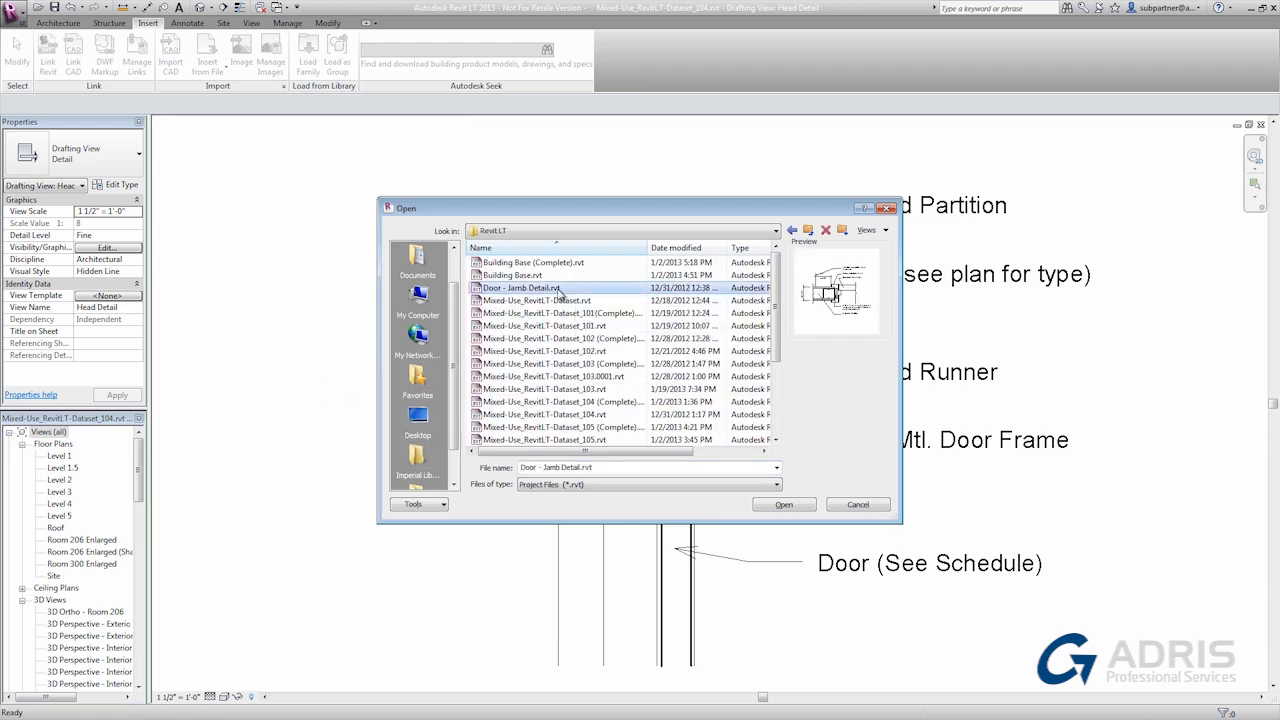
left_click(760, 506)
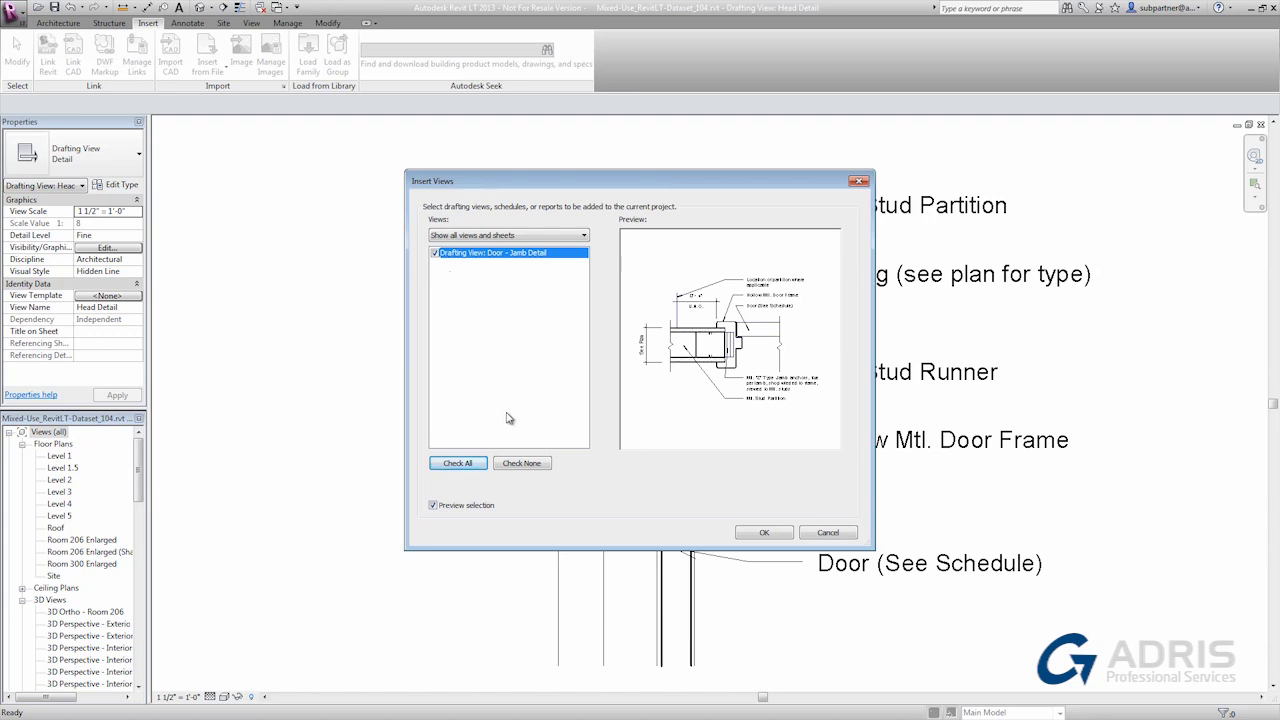
left_click(762, 533)
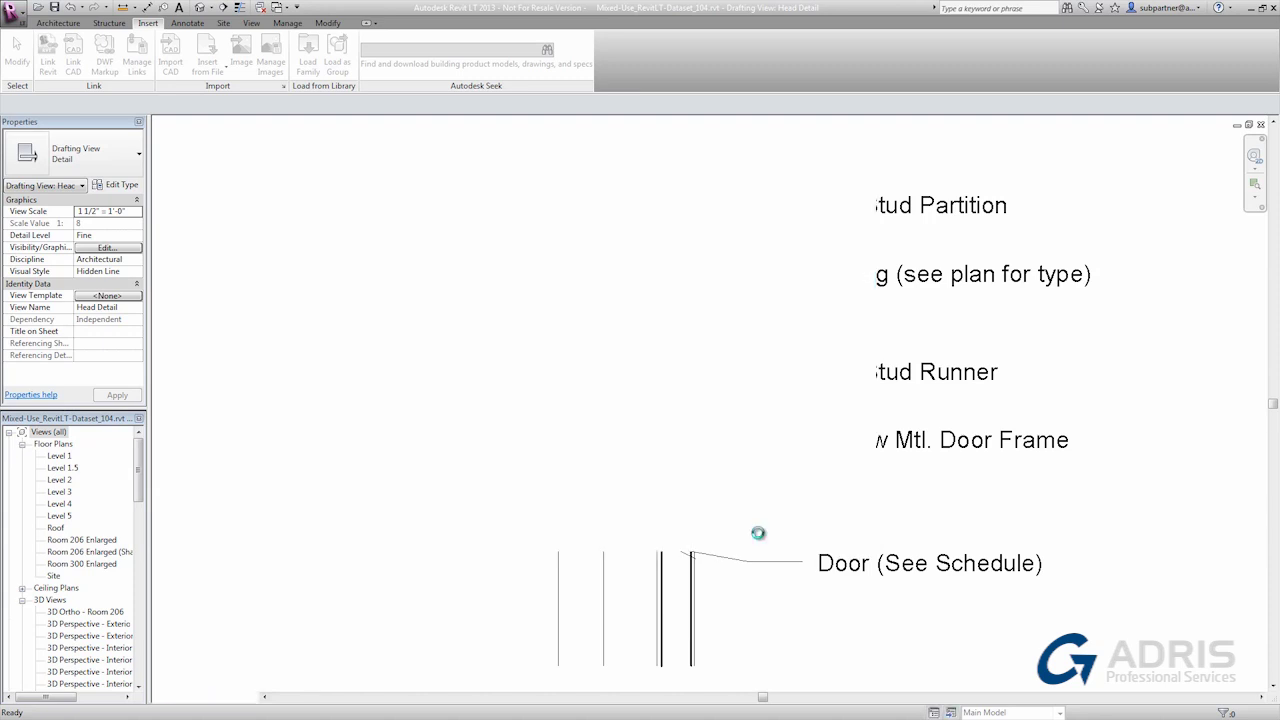
left_click(666, 428)
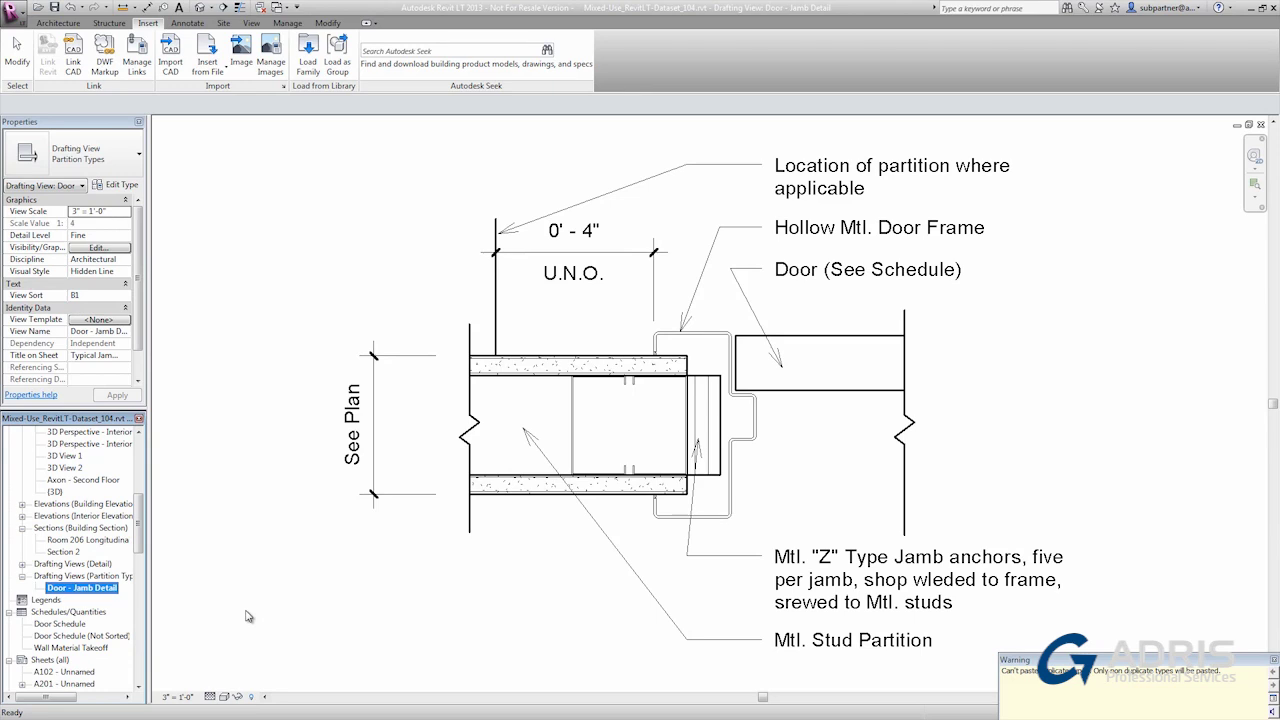
left_click(396, 617)
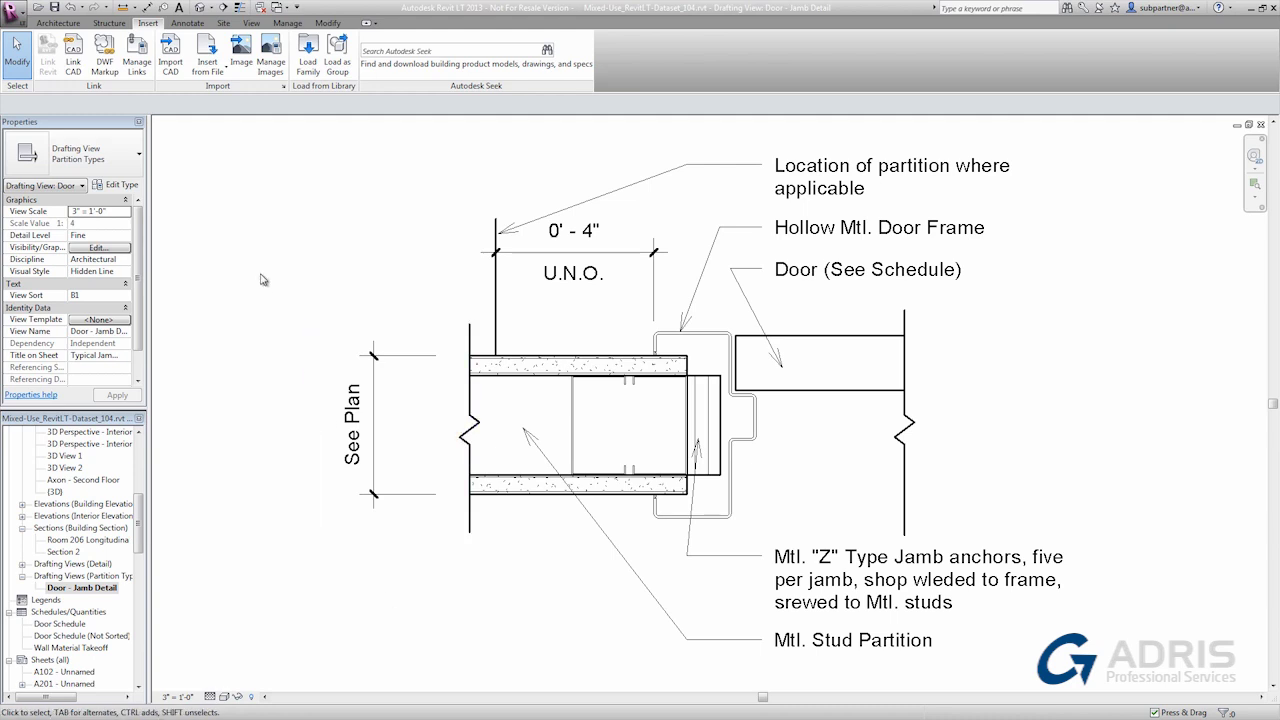
Create a drafting view named CAD Imports at a scale of 6" = 1'-0"
left_click(251, 22)
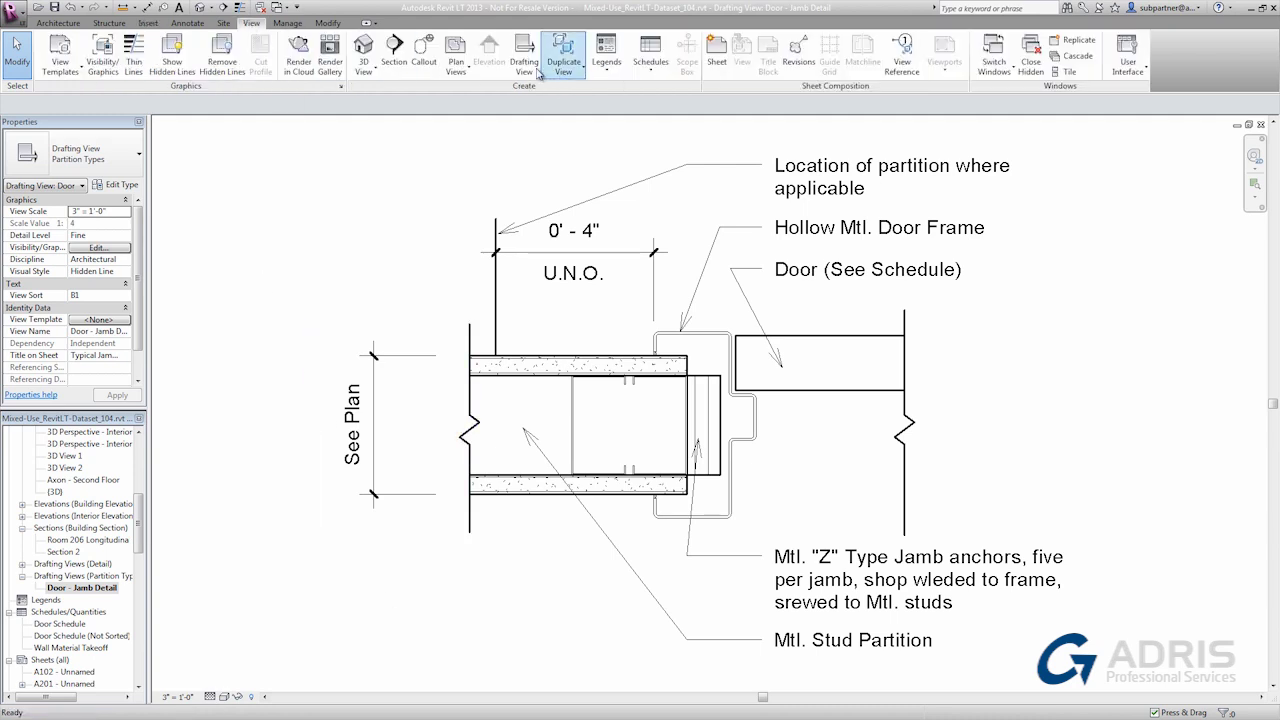
left_click(524, 66)
type("CAD Imports")
left_click(624, 253)
left_click(560, 280)
left_click(537, 299)
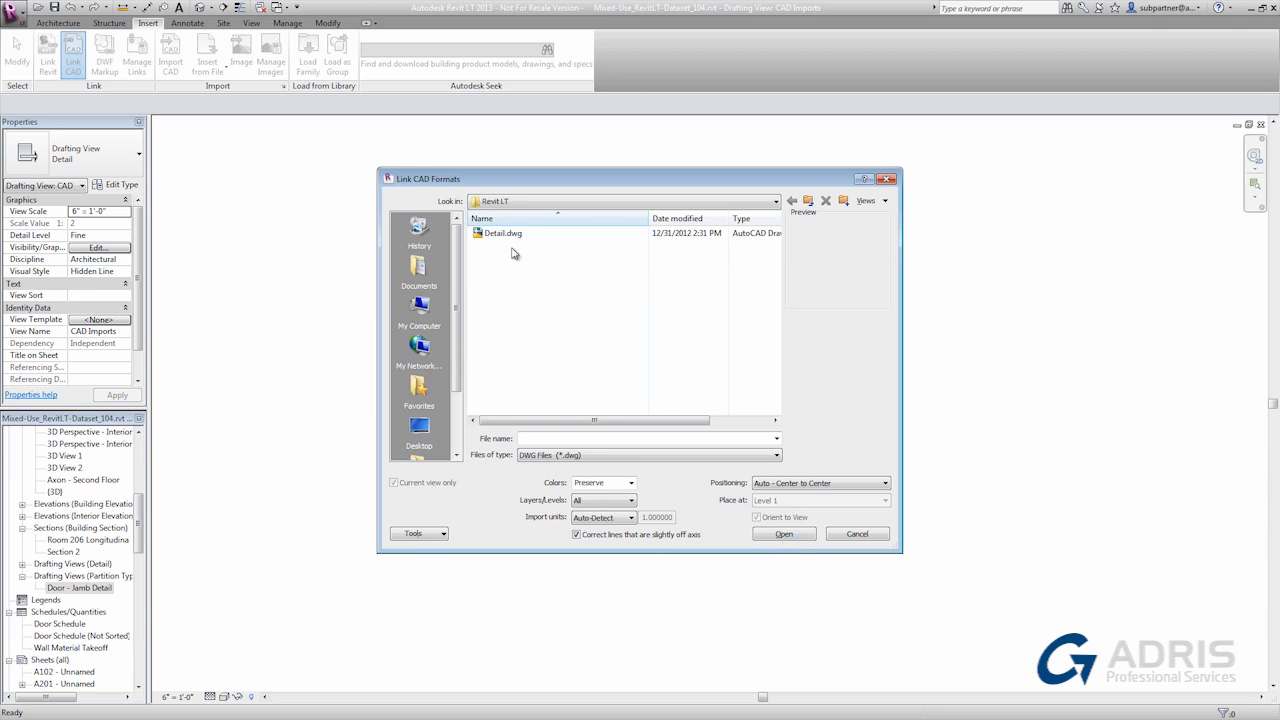
Link Detail.dwg into the CAD Imports view with its colors preserved, and delete the linked drawing from the view
left_click(500, 236)
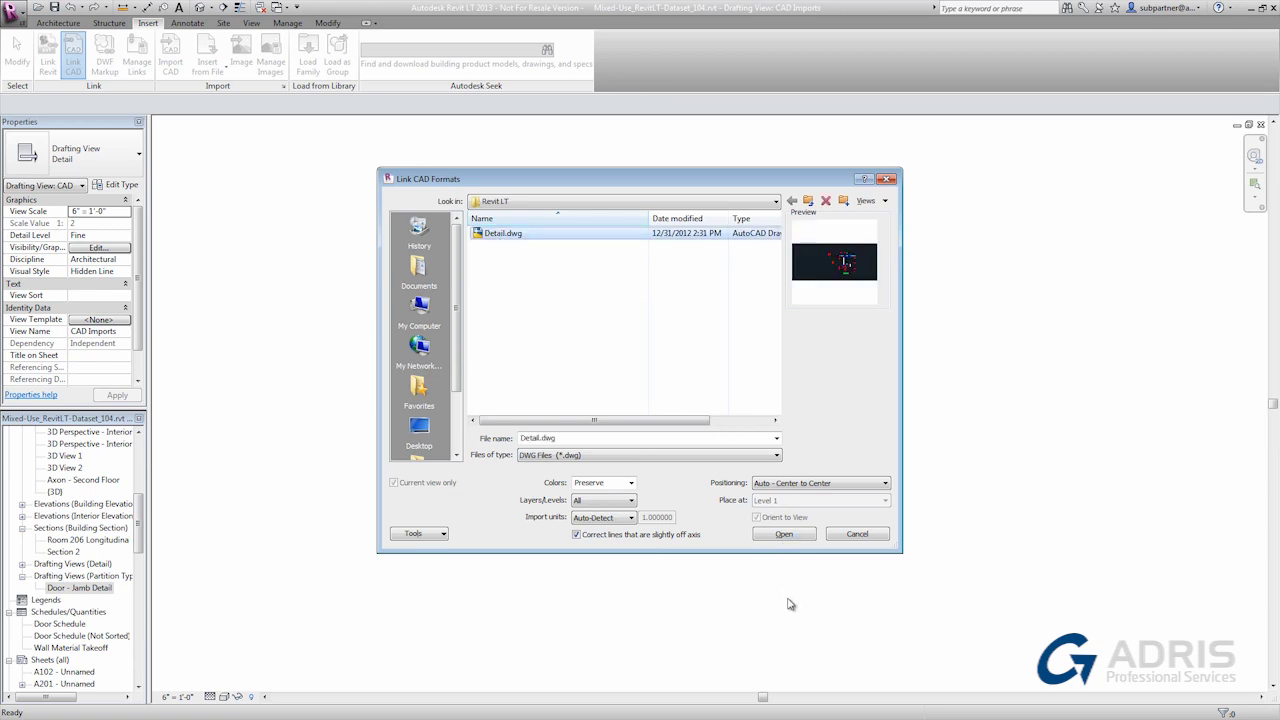
left_click(784, 535)
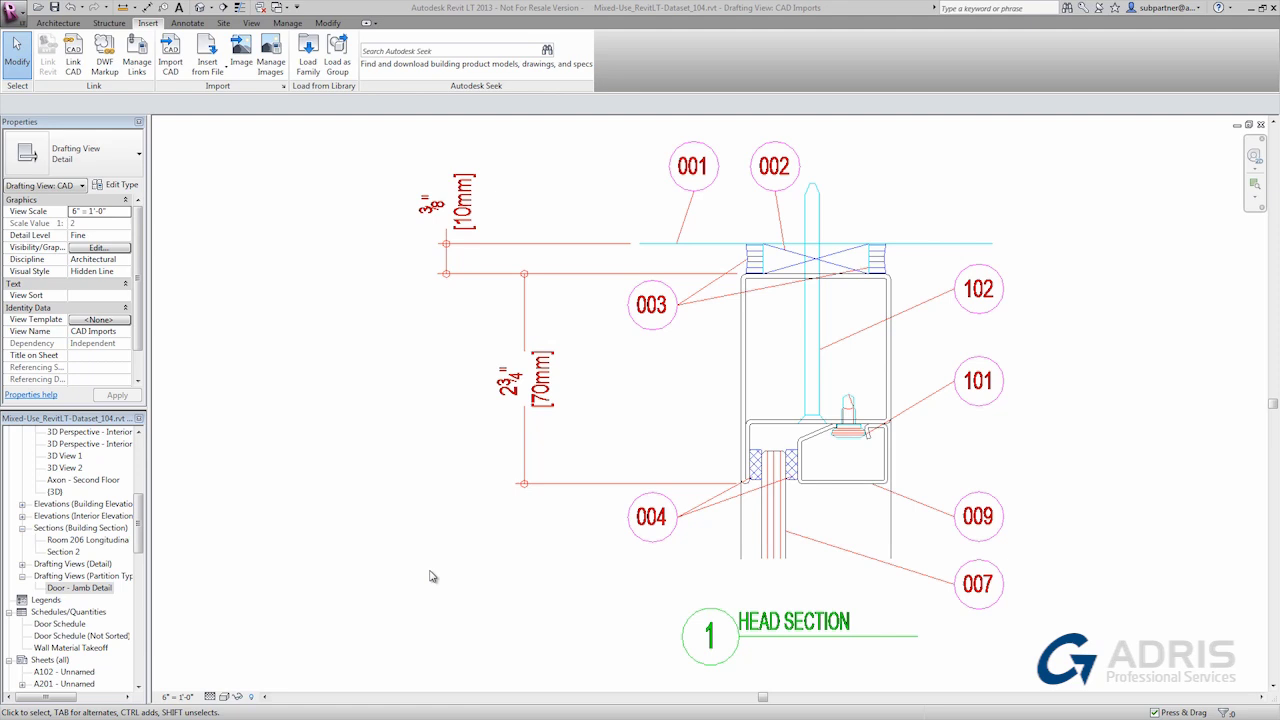
left_click(856, 448)
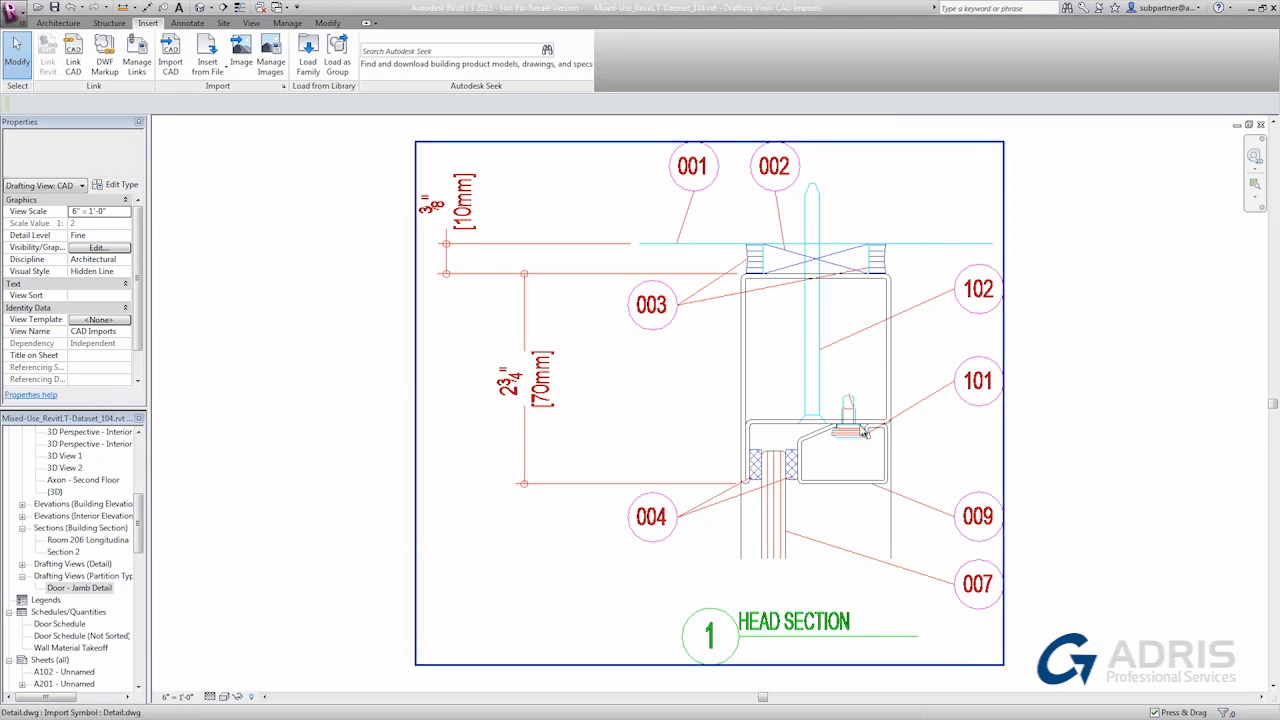
key("Delete")
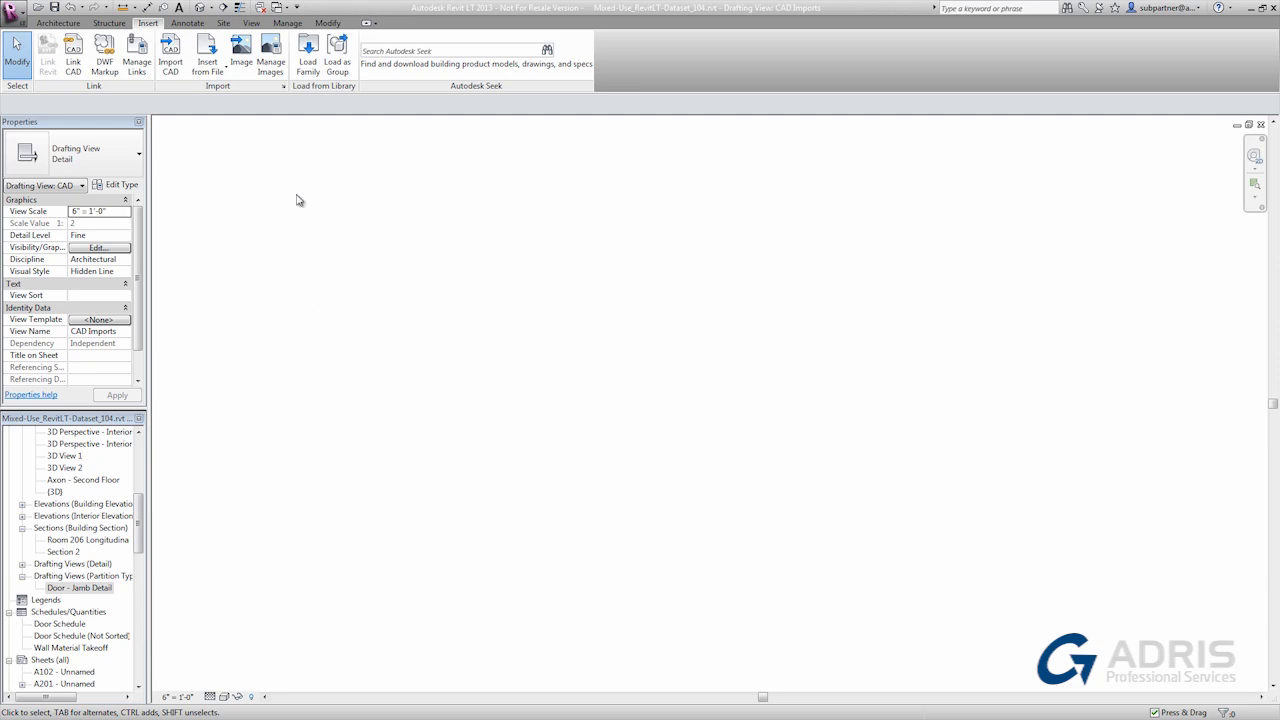
Edit the import line weights assigned to DWG/DXF colors 3, 4, 6 and 7
left_click(284, 88)
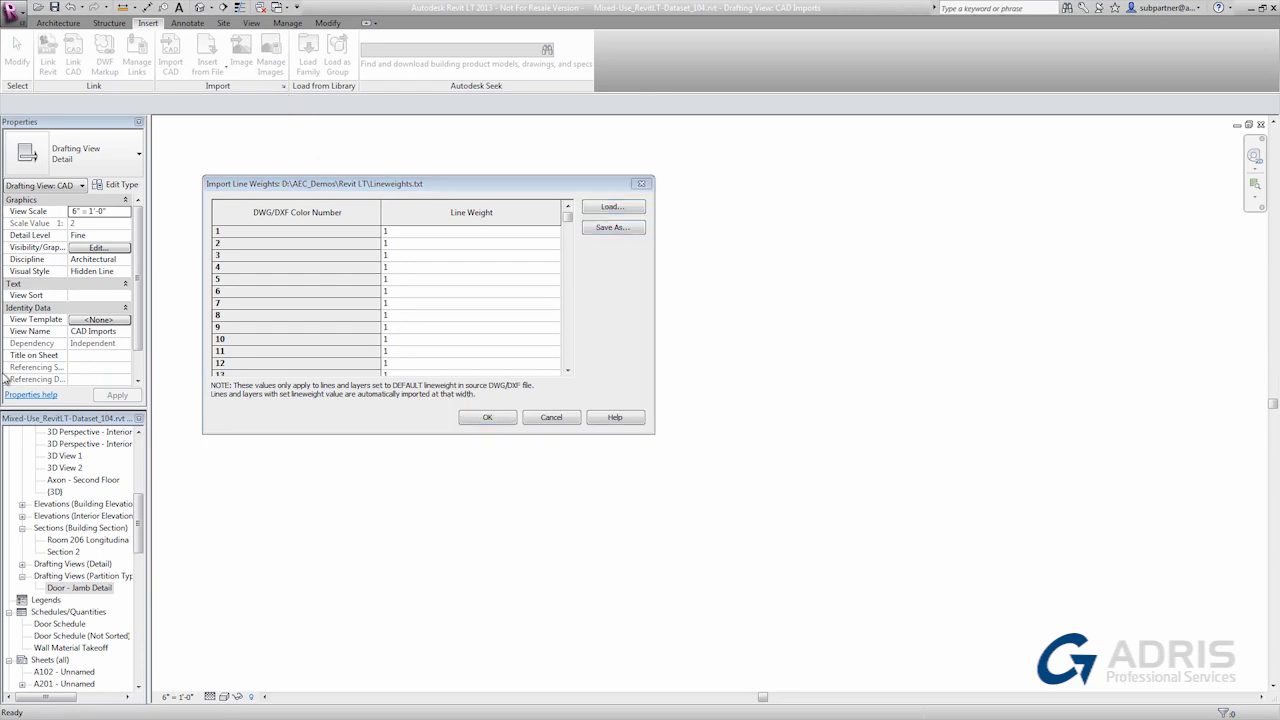
left_click(406, 257)
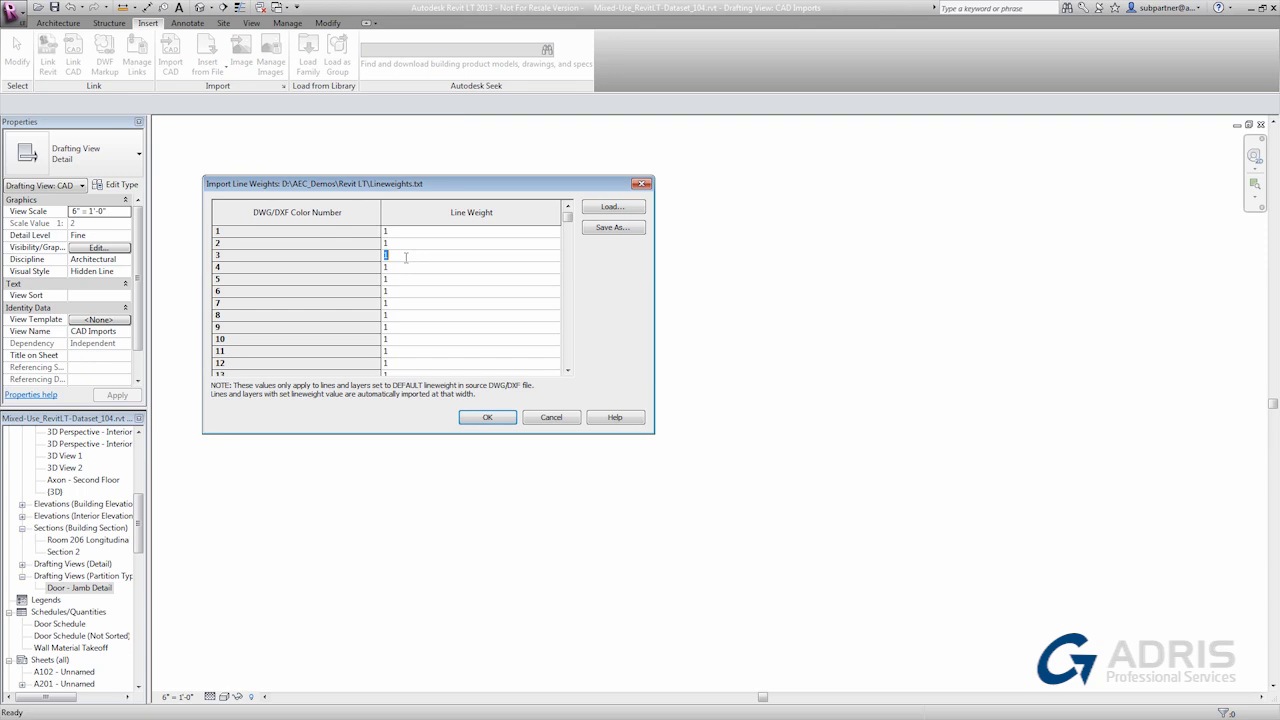
left_click(401, 267)
left_click(404, 291)
left_click(399, 303)
left_click(467, 422)
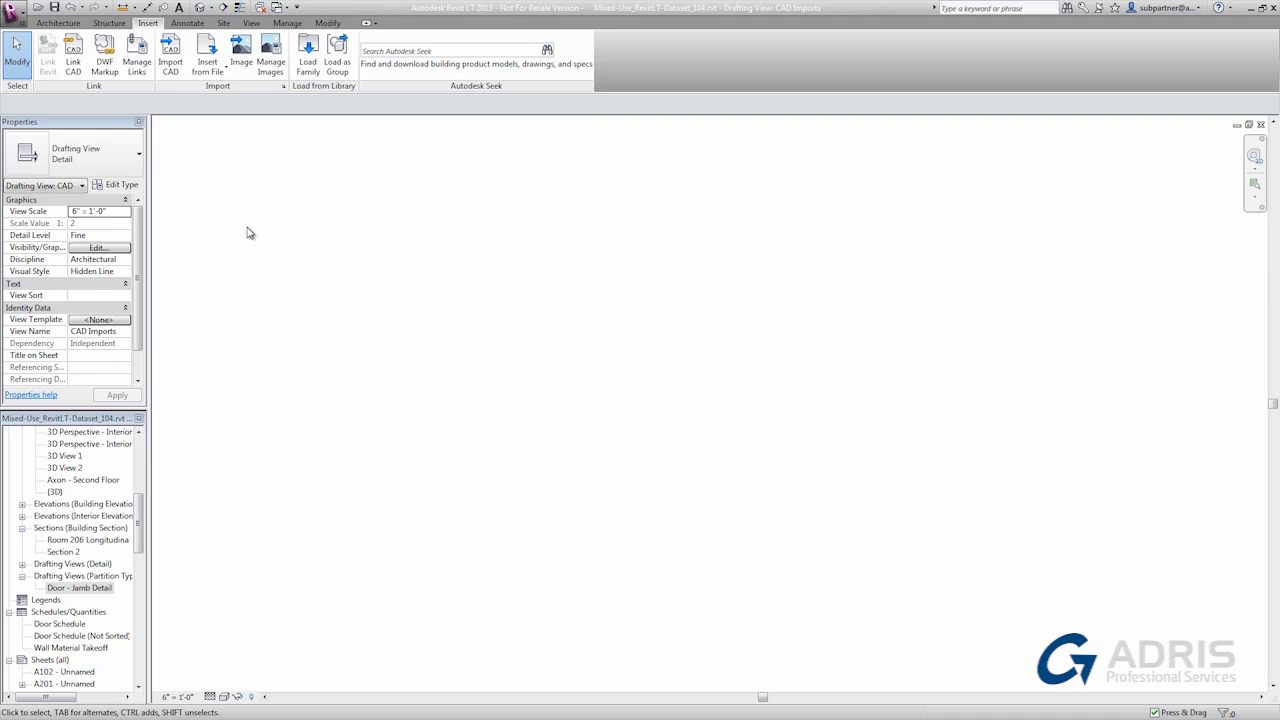
Link Detail.dwg into the CAD Imports view in black and white with millimeter import units
left_click(74, 60)
left_click(502, 233)
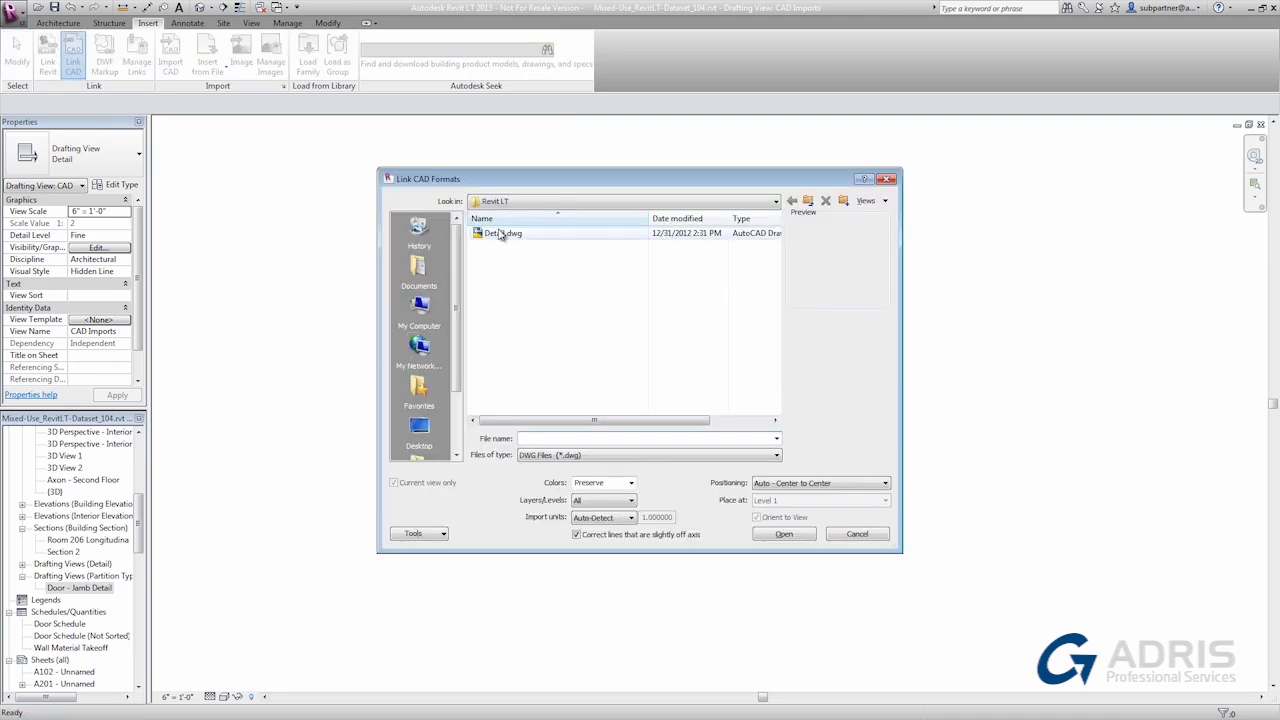
left_click(631, 483)
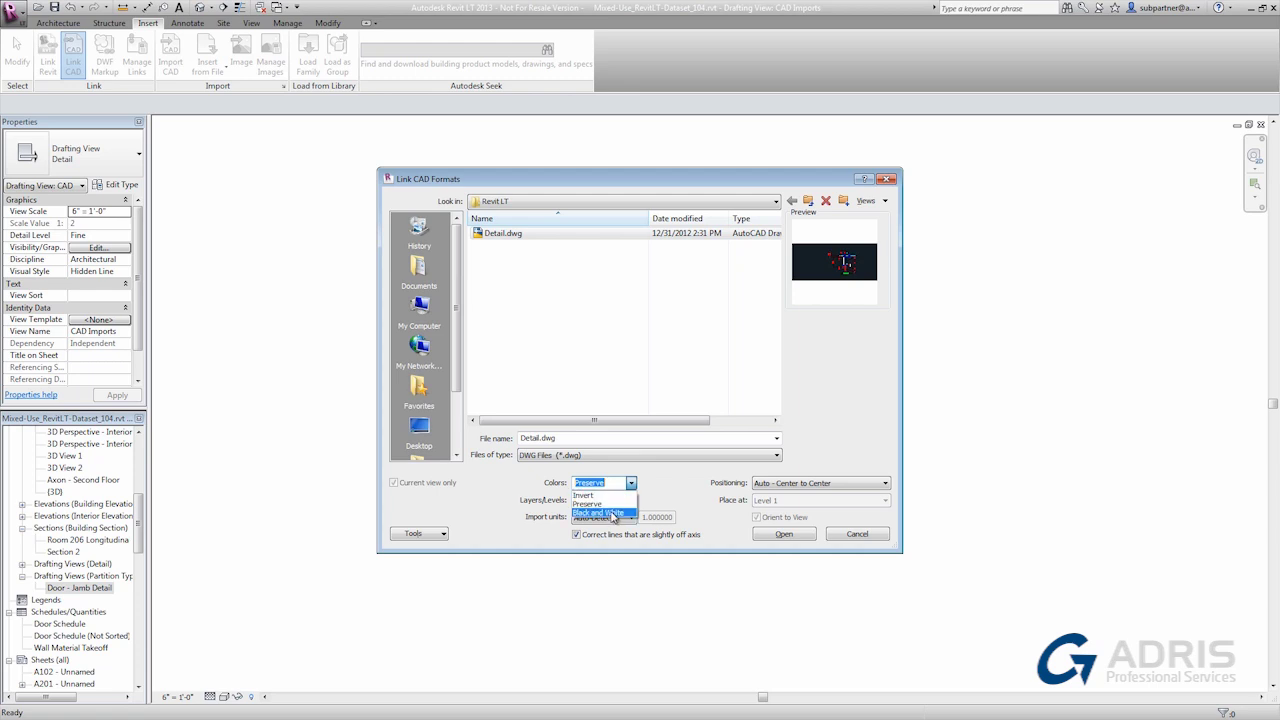
left_click(612, 512)
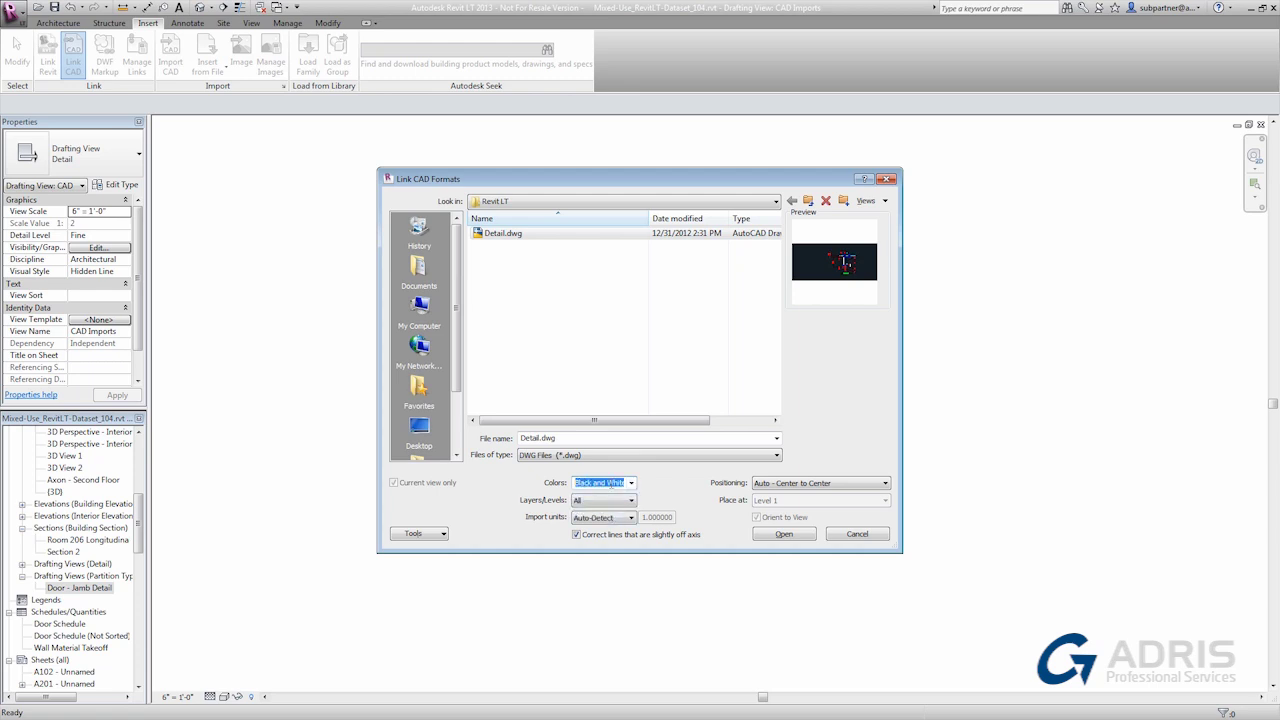
left_click(614, 518)
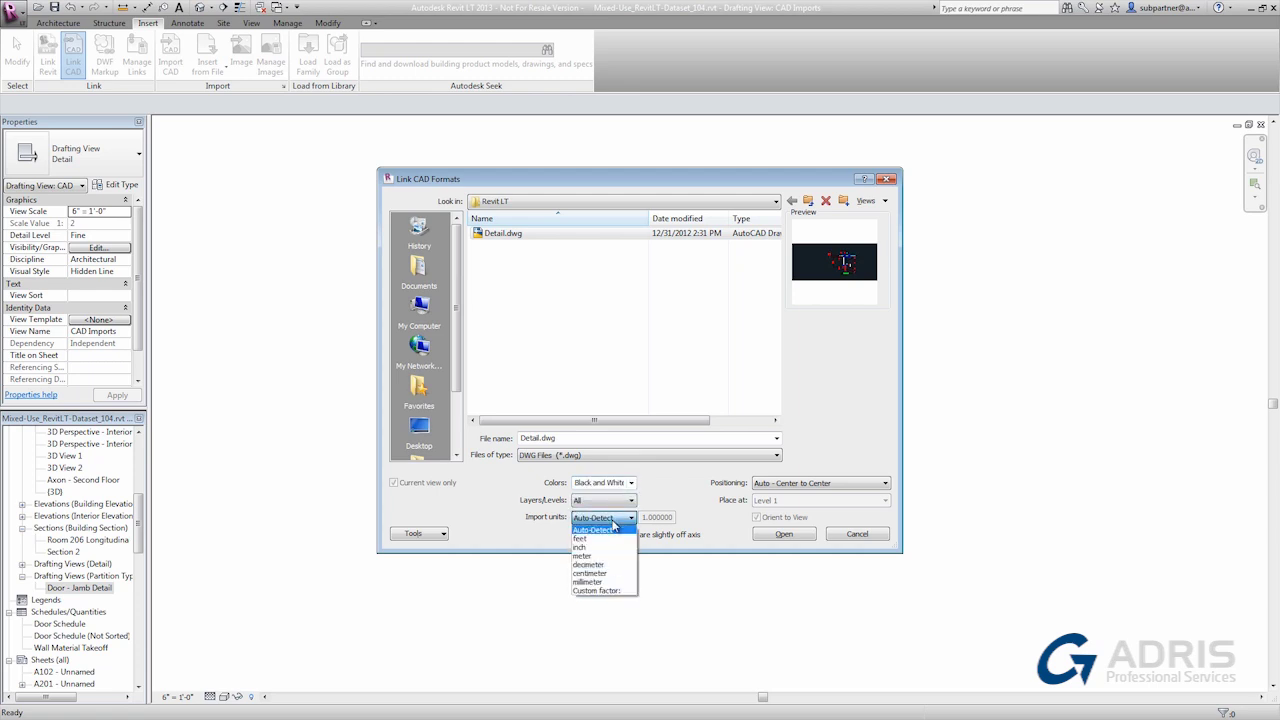
left_click(590, 581)
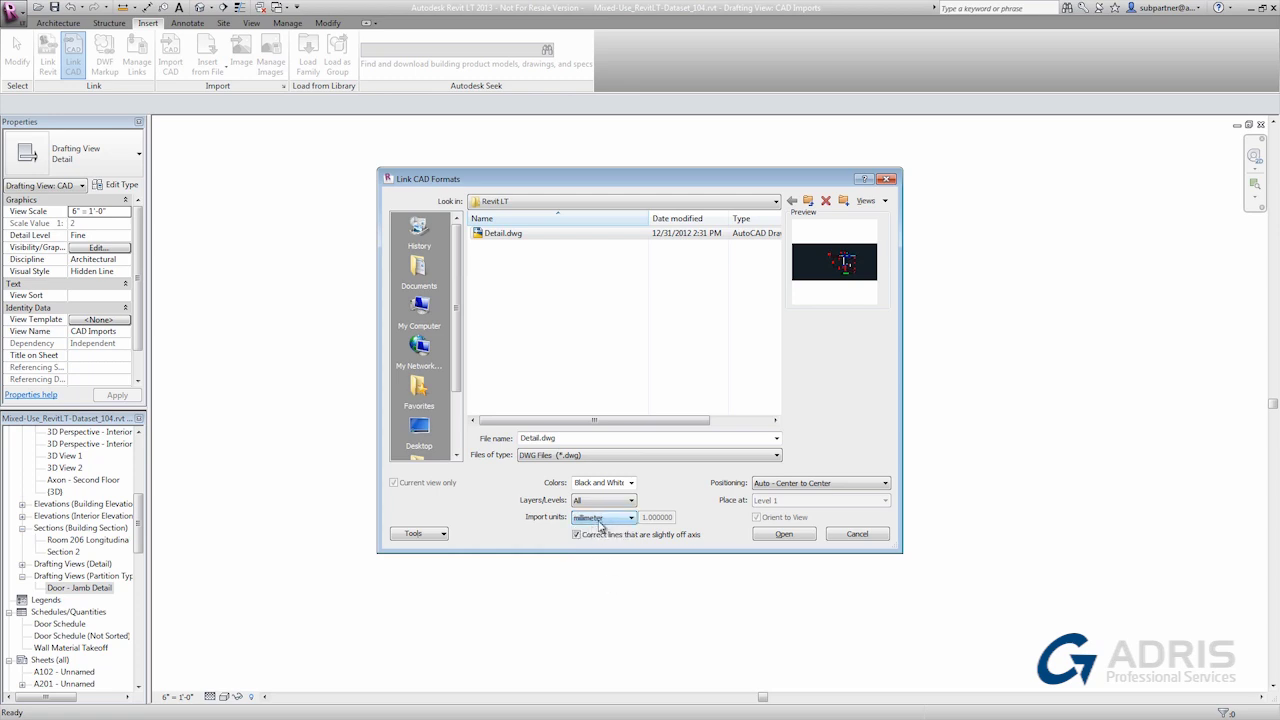
left_click(772, 538)
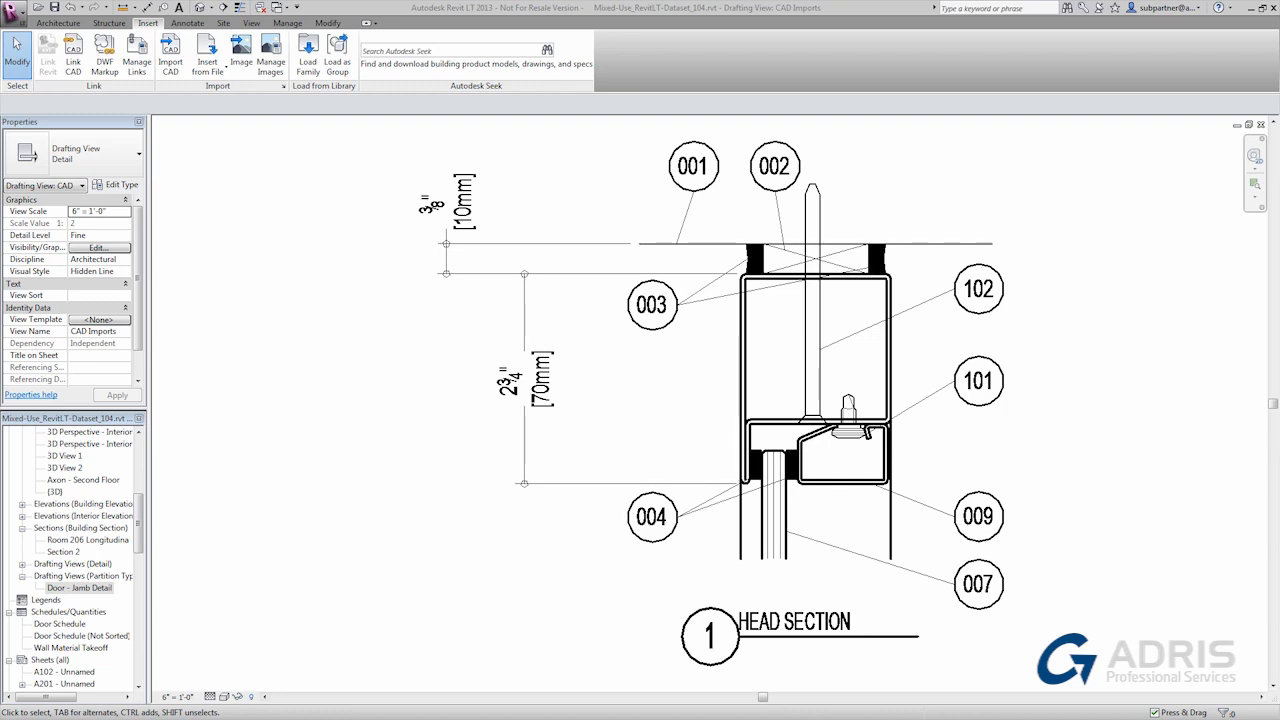
Draw a callout around the base cabinet beside the wall in the Room 206 Longitudinal section
key("ctrl+Tab")
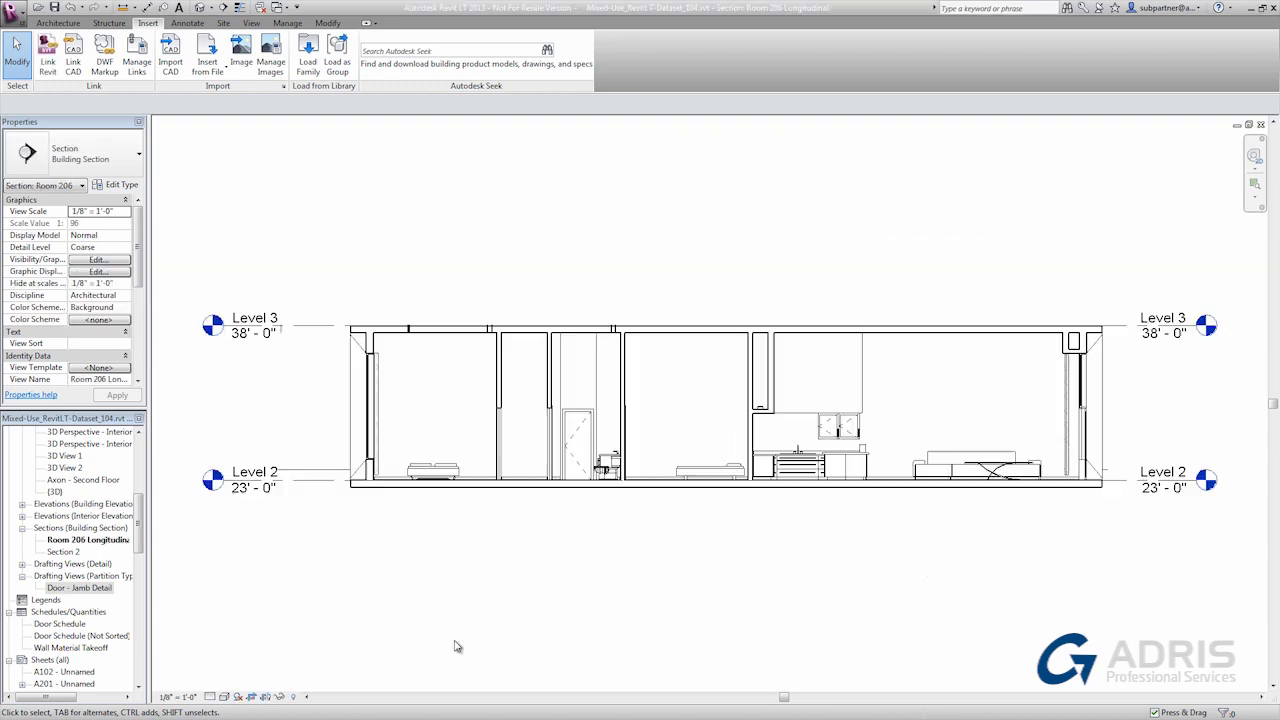
scroll(782, 545, "up", 4)
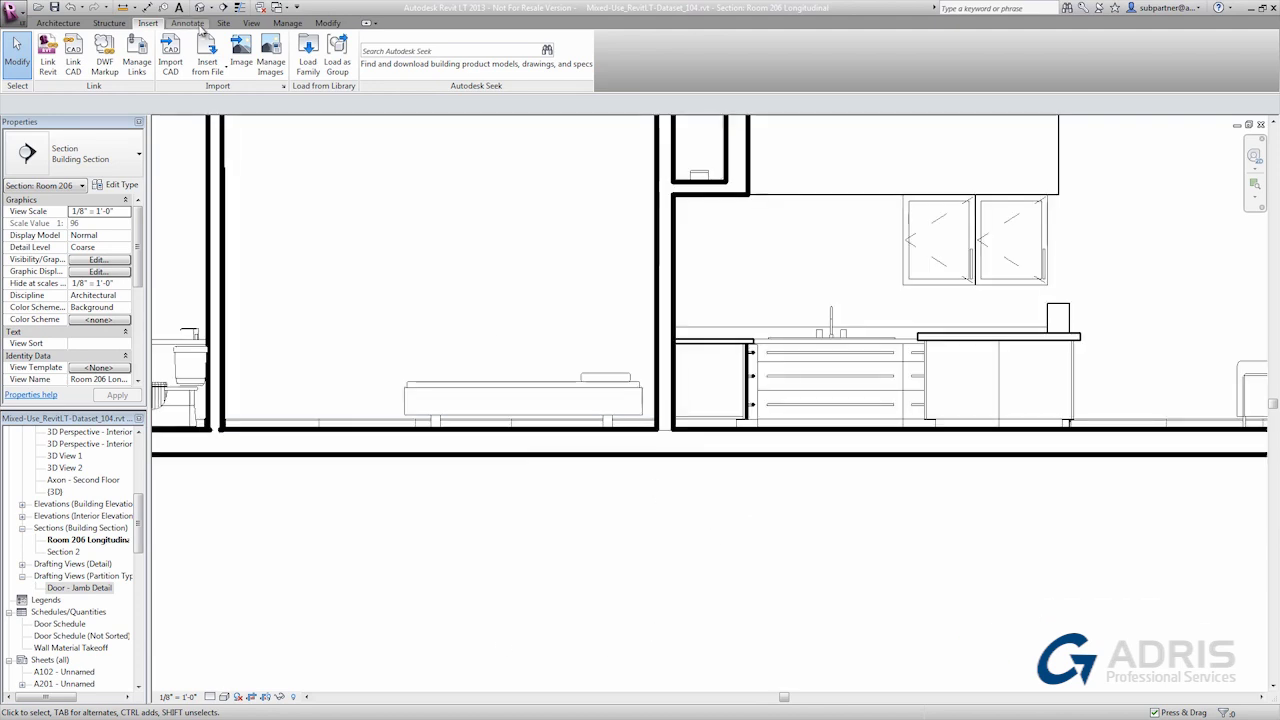
left_click(251, 23)
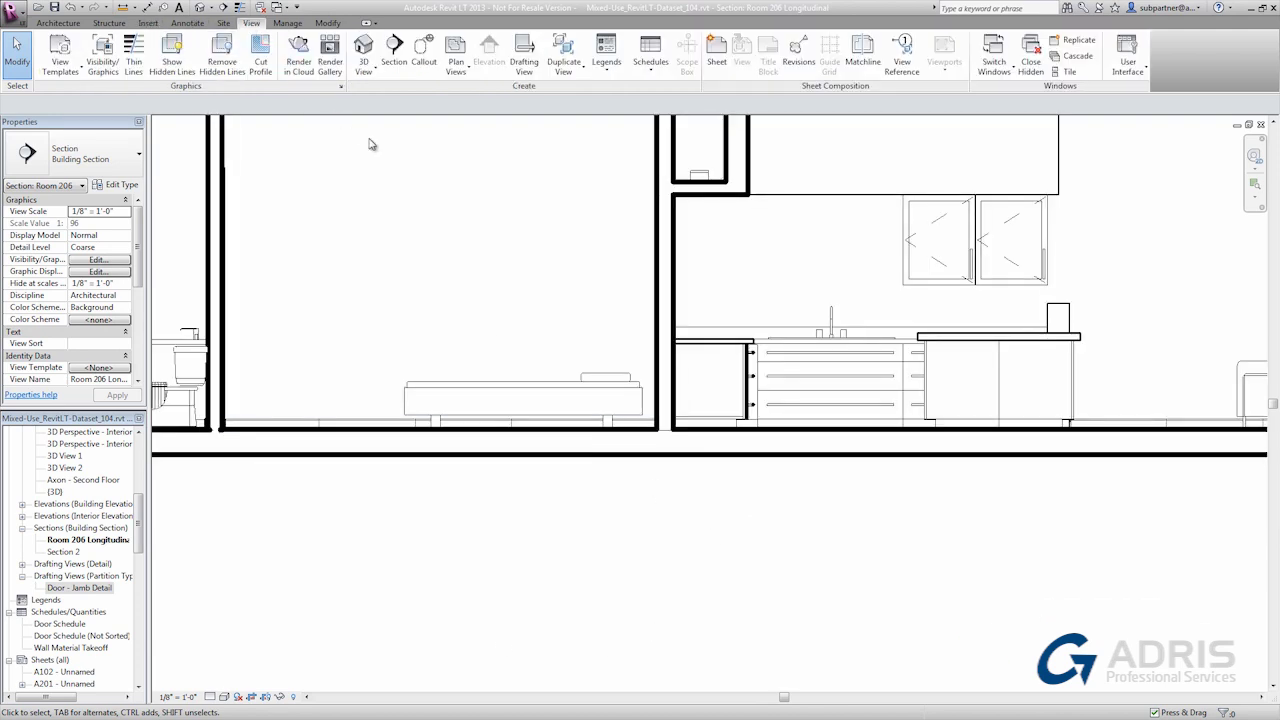
left_click(424, 50)
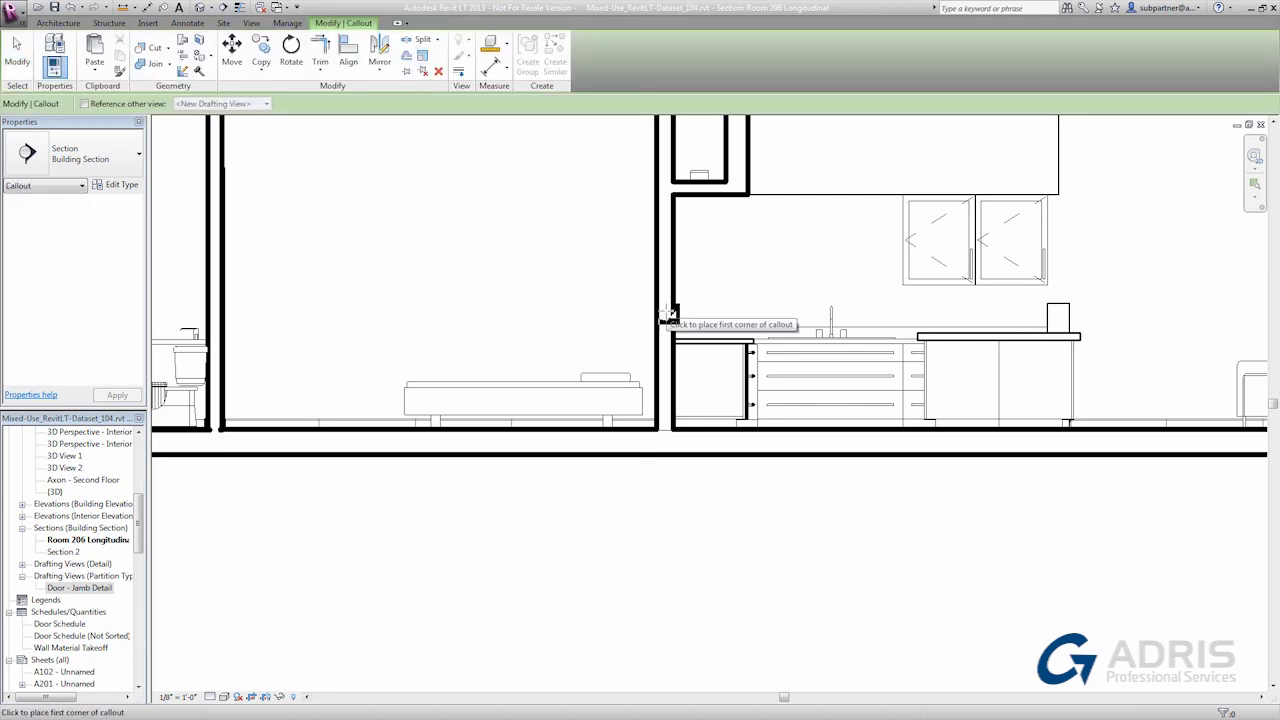
left_click(667, 313)
left_click(772, 449)
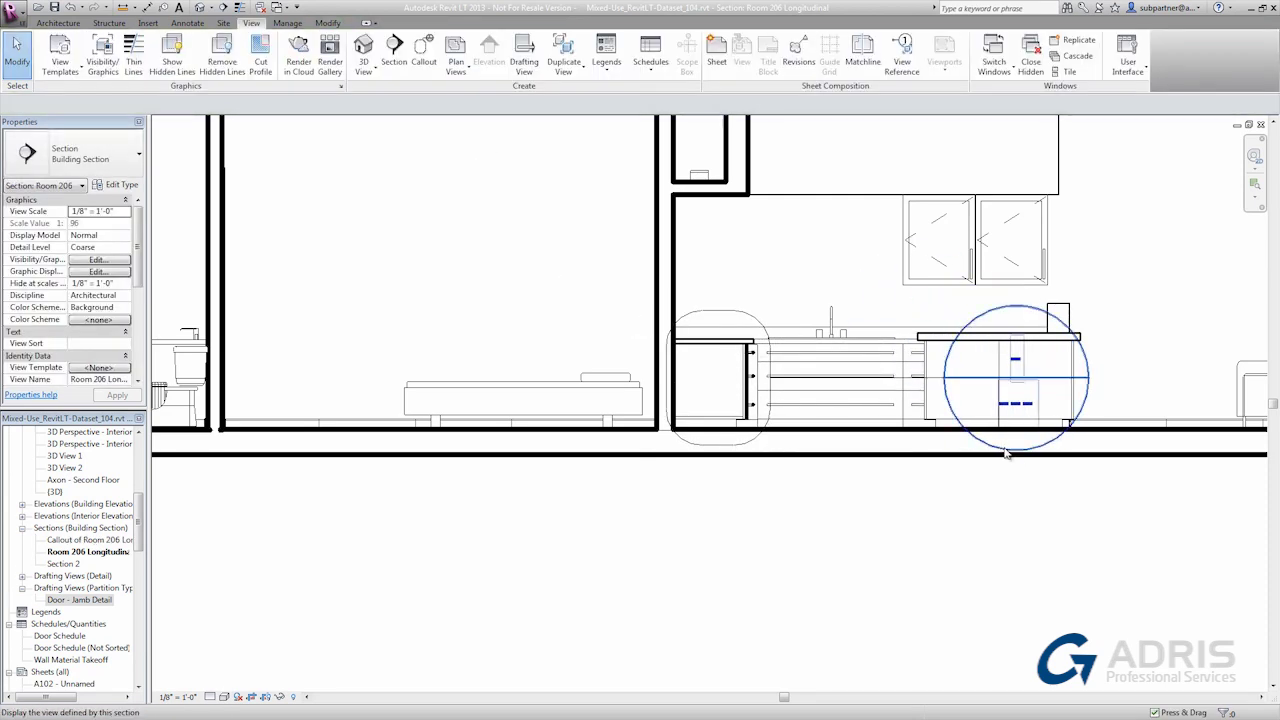
Open the base cabinet callout view and set its scale to 1" = 1'-0"
double_click(1007, 453)
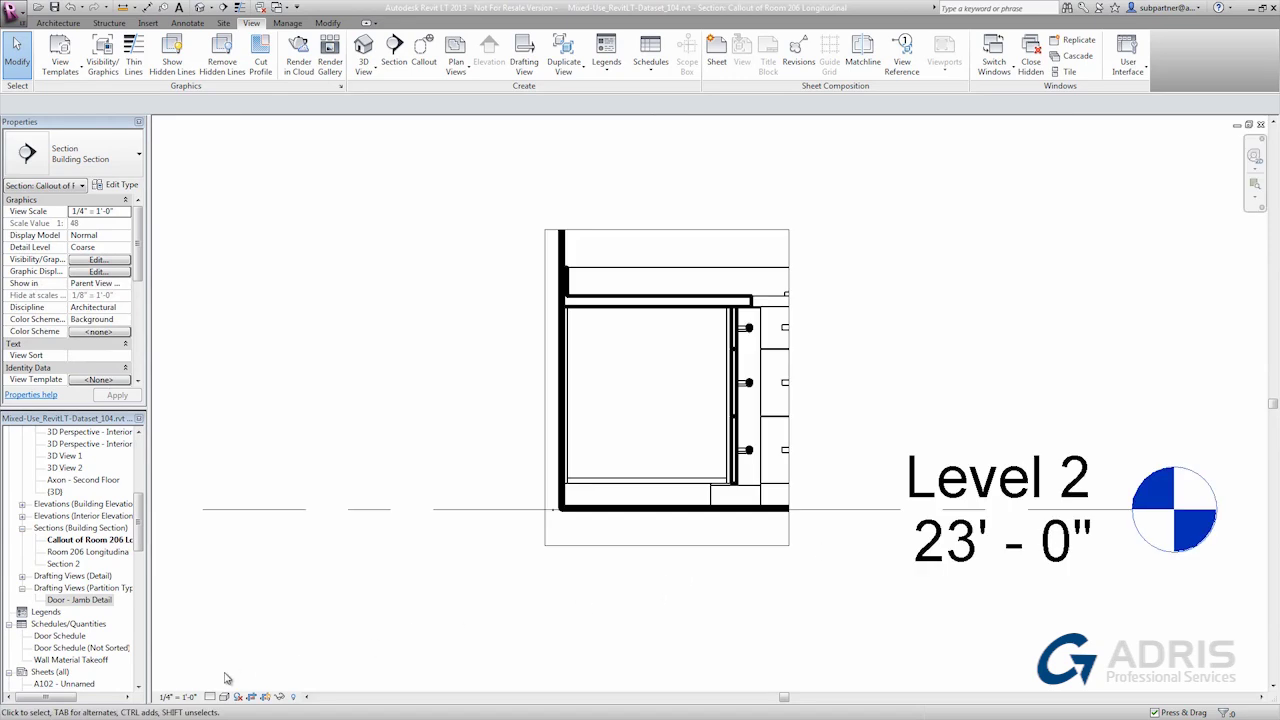
left_click(178, 696)
left_click(245, 344)
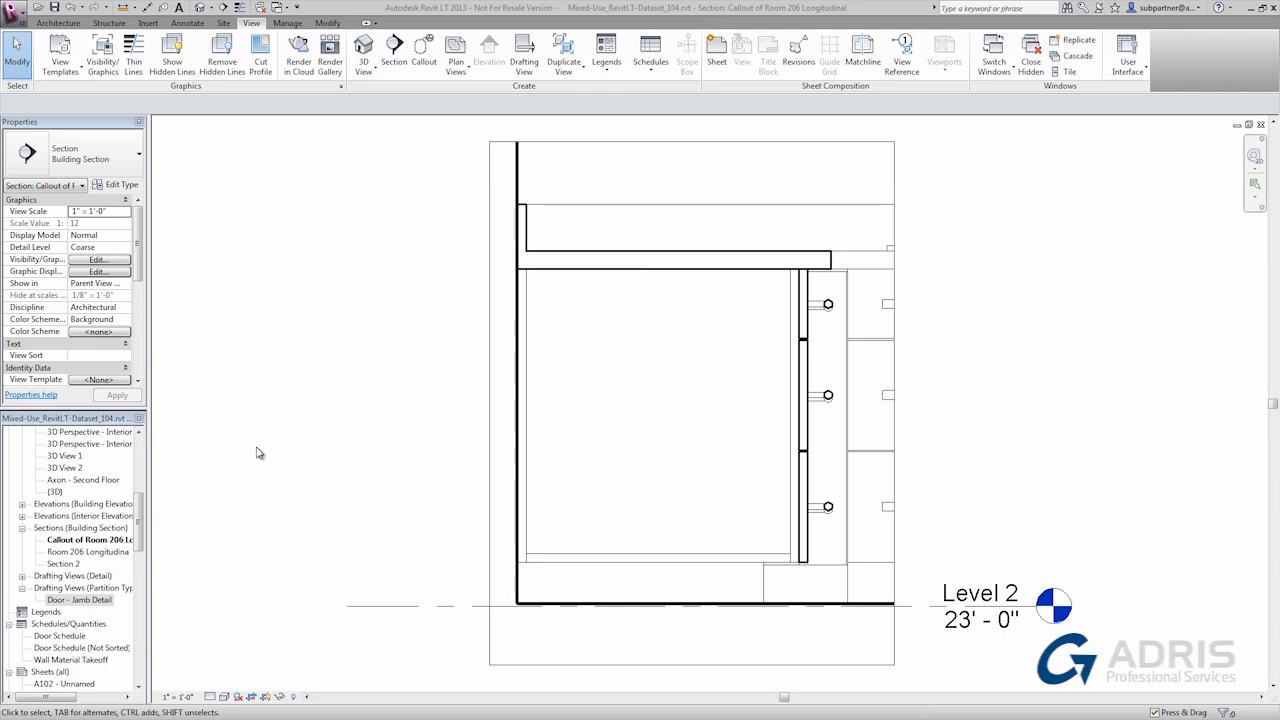
left_click(187, 22)
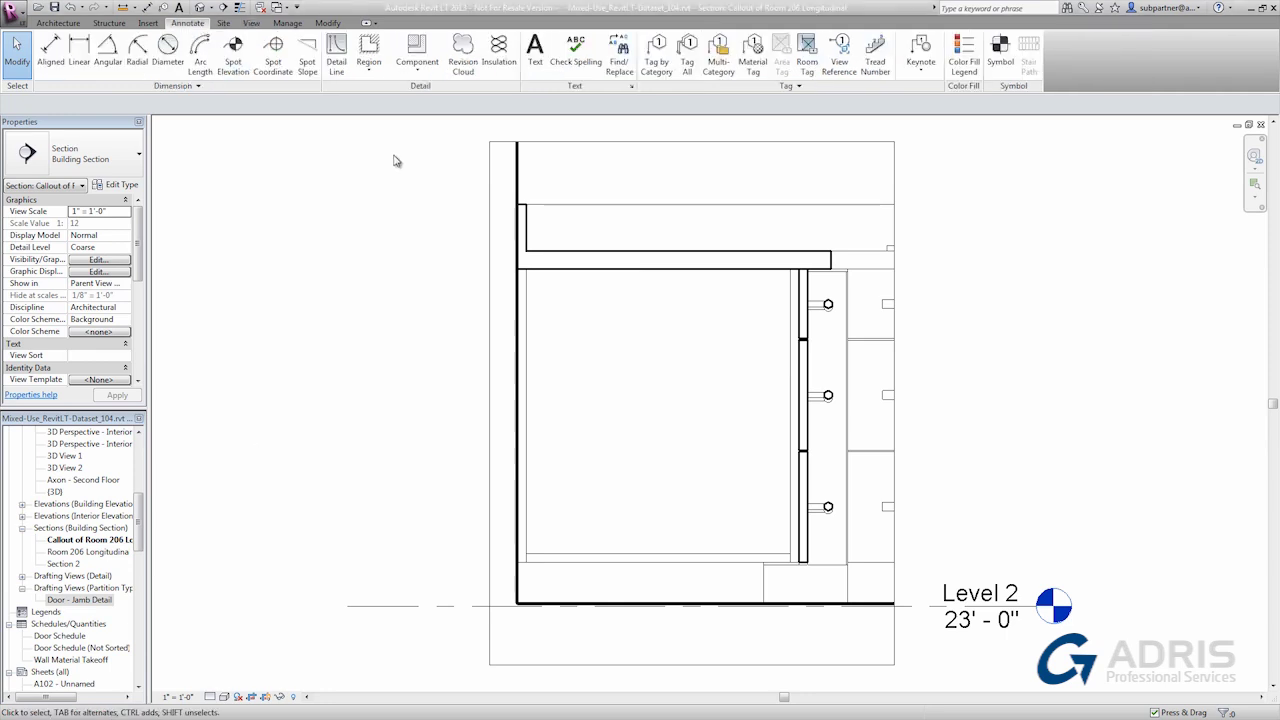
Load the Countertop-Section detail component family and place its 24" Depth type just above the cabinet's countertop
left_click(410, 50)
left_click(588, 58)
double_click(515, 325)
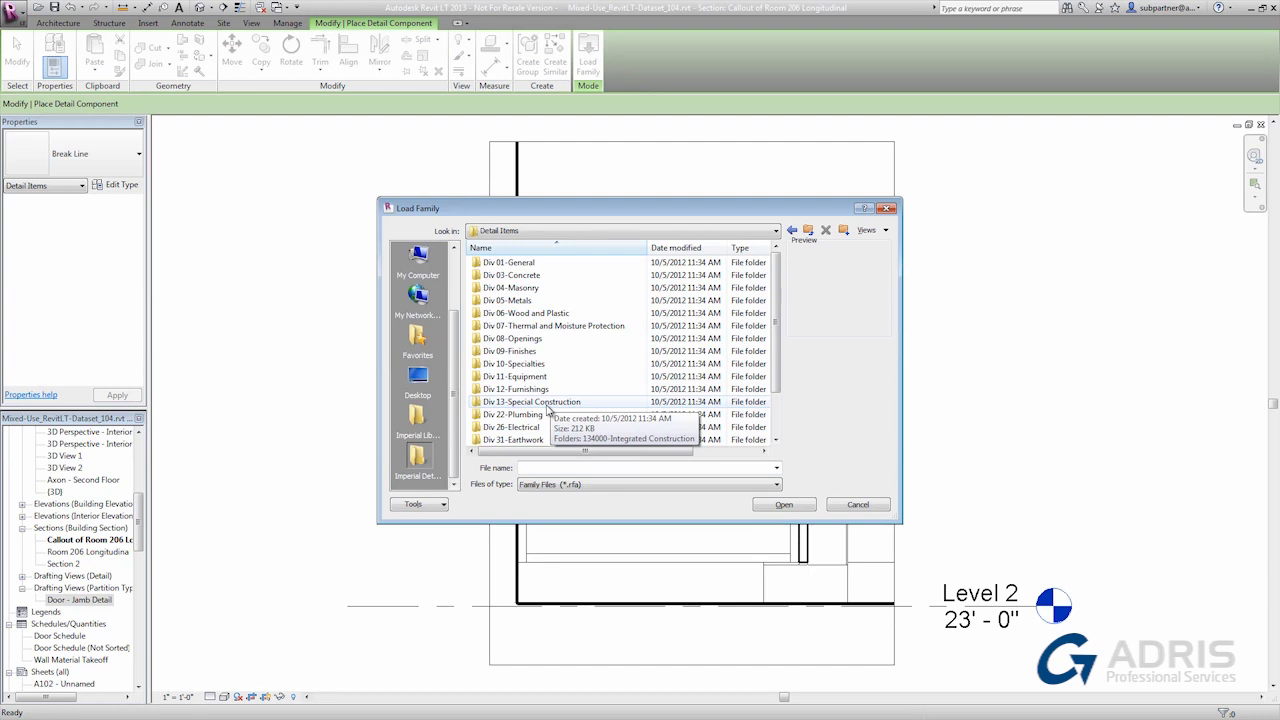
double_click(548, 410)
double_click(514, 262)
double_click(514, 262)
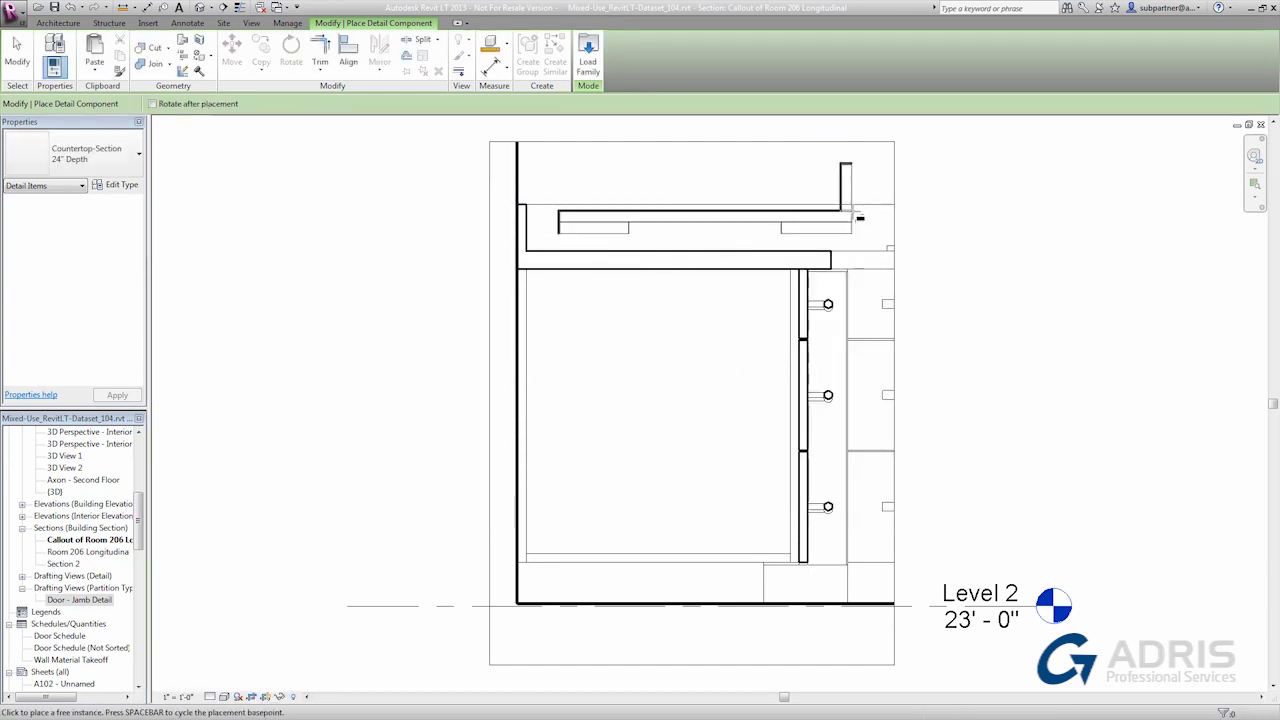
left_click(858, 218)
key("Escape")
key("Escape")
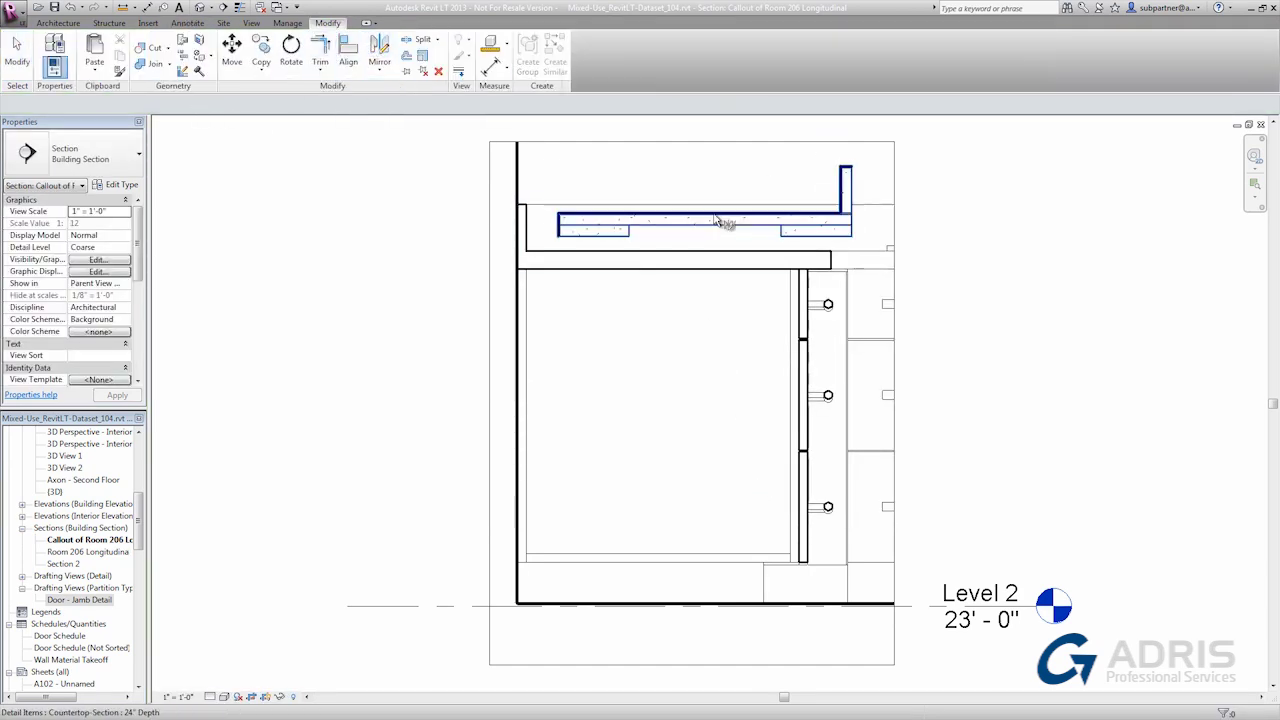
Flip the countertop detail so its backsplash faces the wall, and move its inner corner onto the modeled countertop's inner corner
left_click(716, 221)
left_click(706, 215)
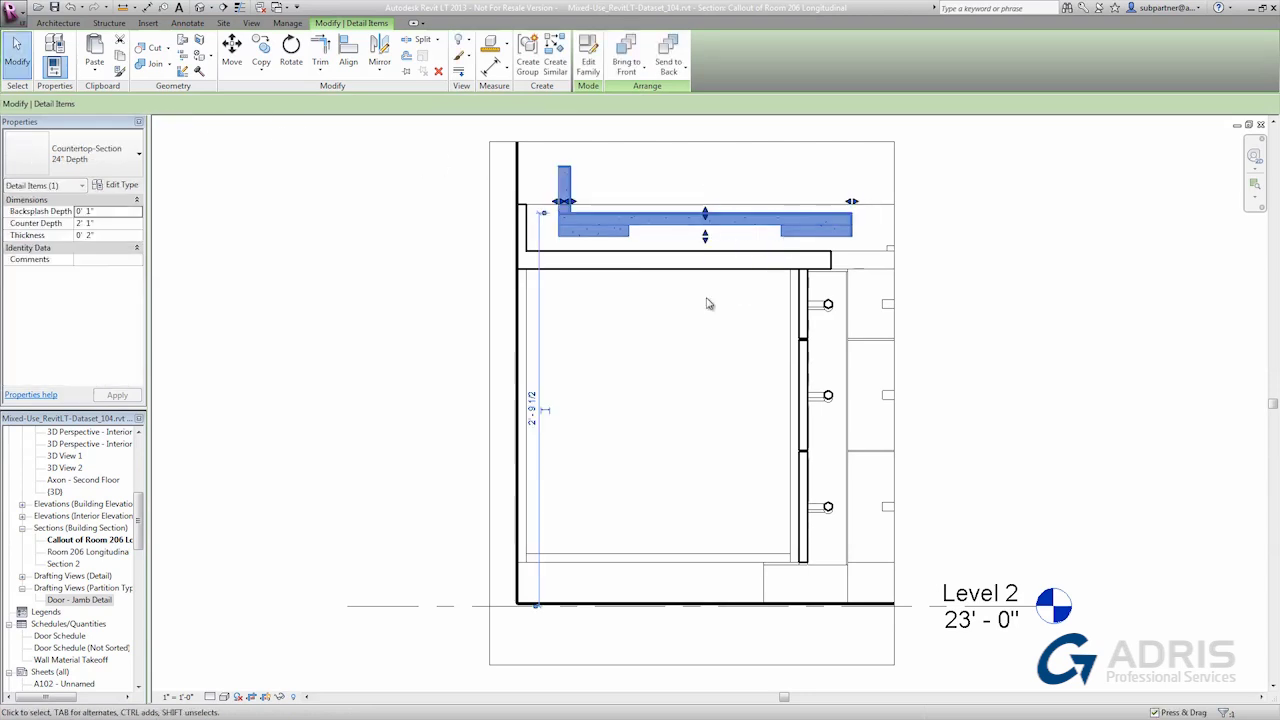
key("m")
key("v")
left_click(575, 214)
left_click(525, 252)
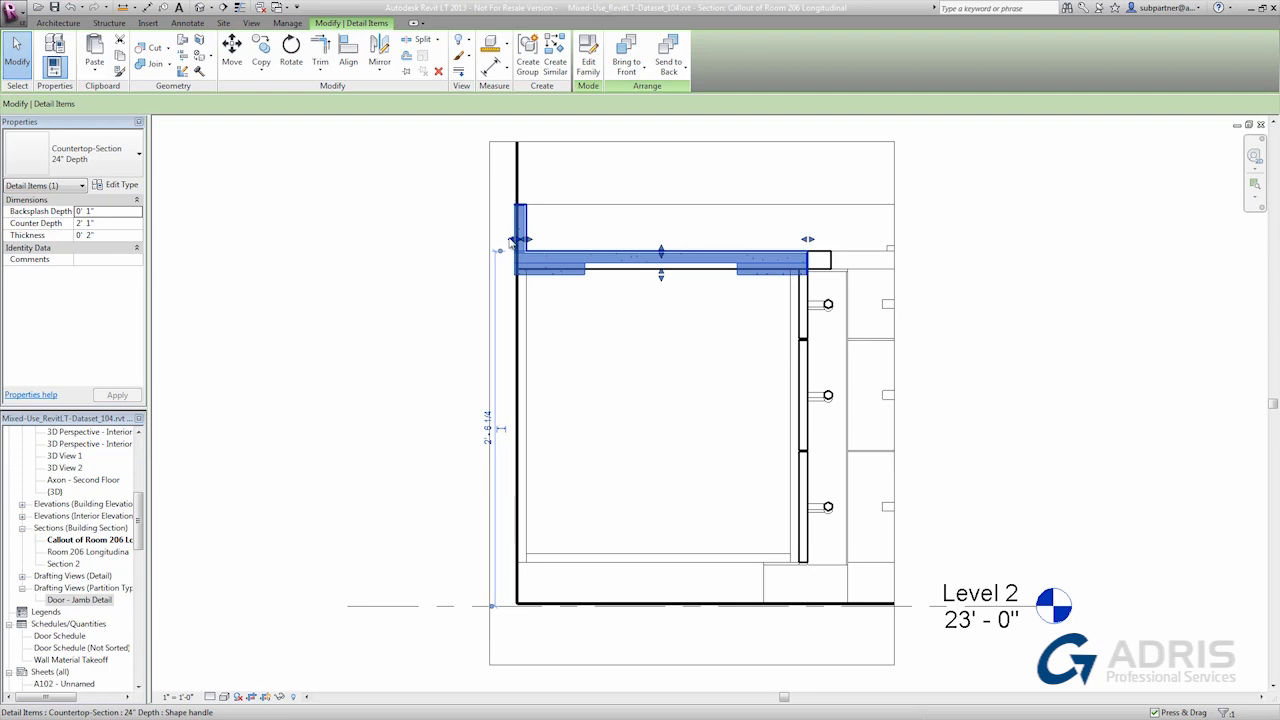
Fit the countertop detail to the model with a 3/4" backsplash depth and 1 1/2" thickness, extending its counter to the modeled front edge
left_click_drag(511, 242, 523, 244)
left_click_drag(665, 276, 666, 267)
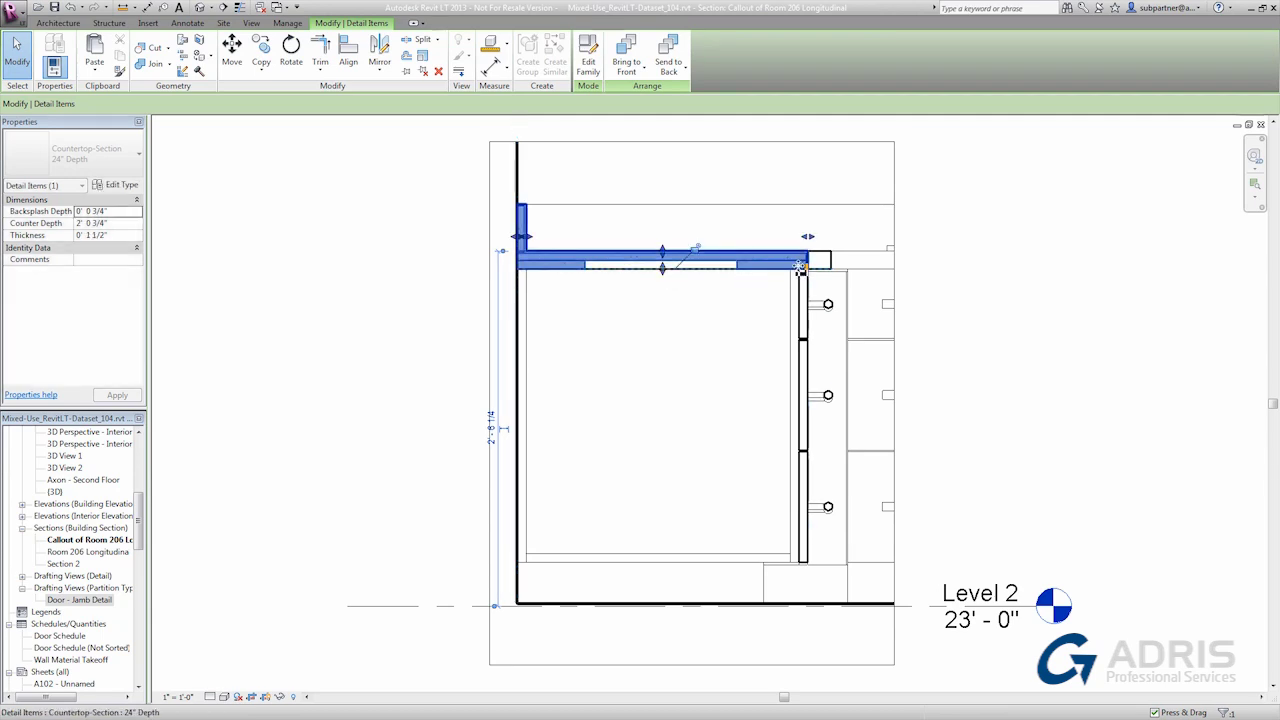
left_click_drag(801, 268, 830, 241)
left_click(711, 371)
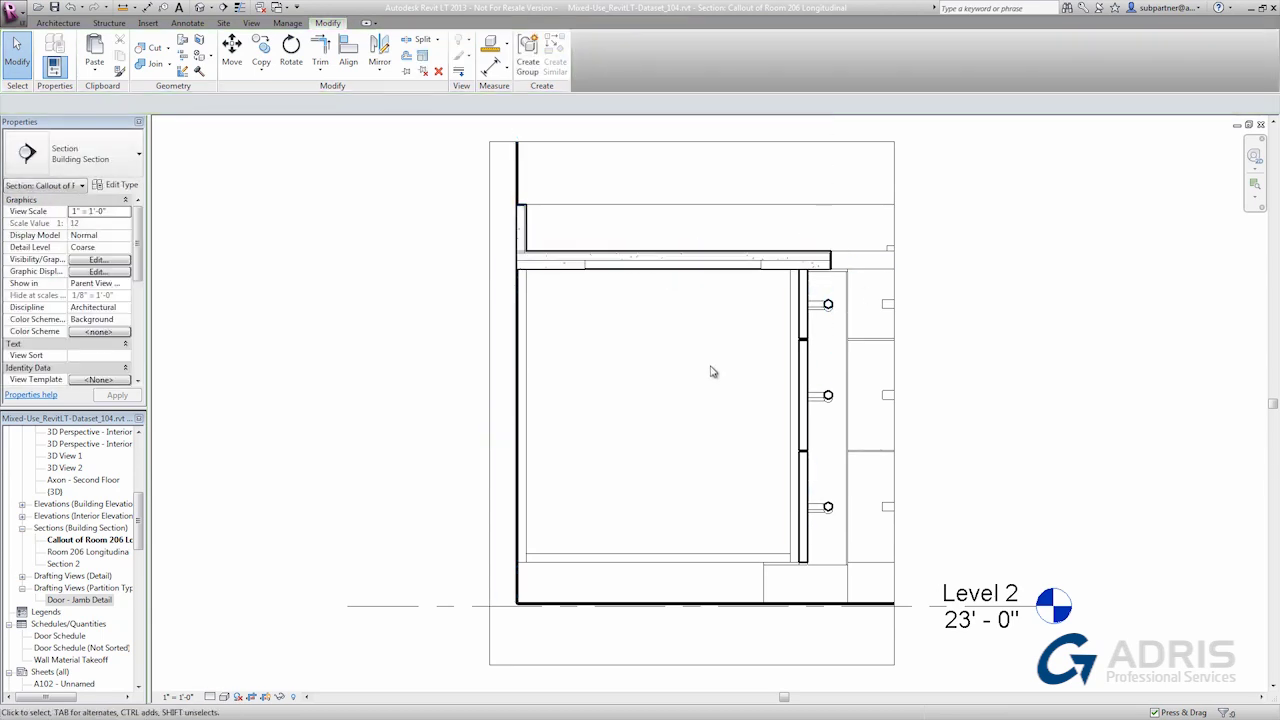
Draw a thin horizontal rectangular filled region across the upper part of the cabinet, ending at the inner face behind the drawer fronts
left_click(187, 22)
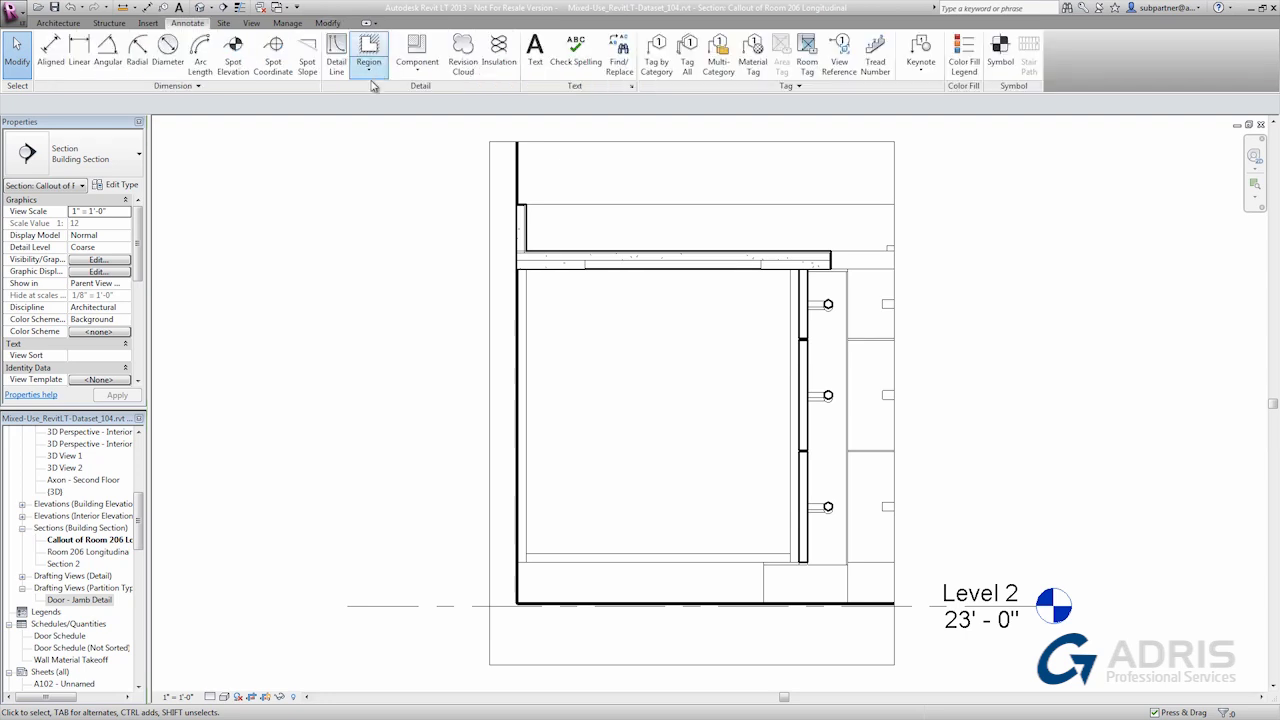
left_click(368, 64)
left_click(398, 93)
left_click(568, 328)
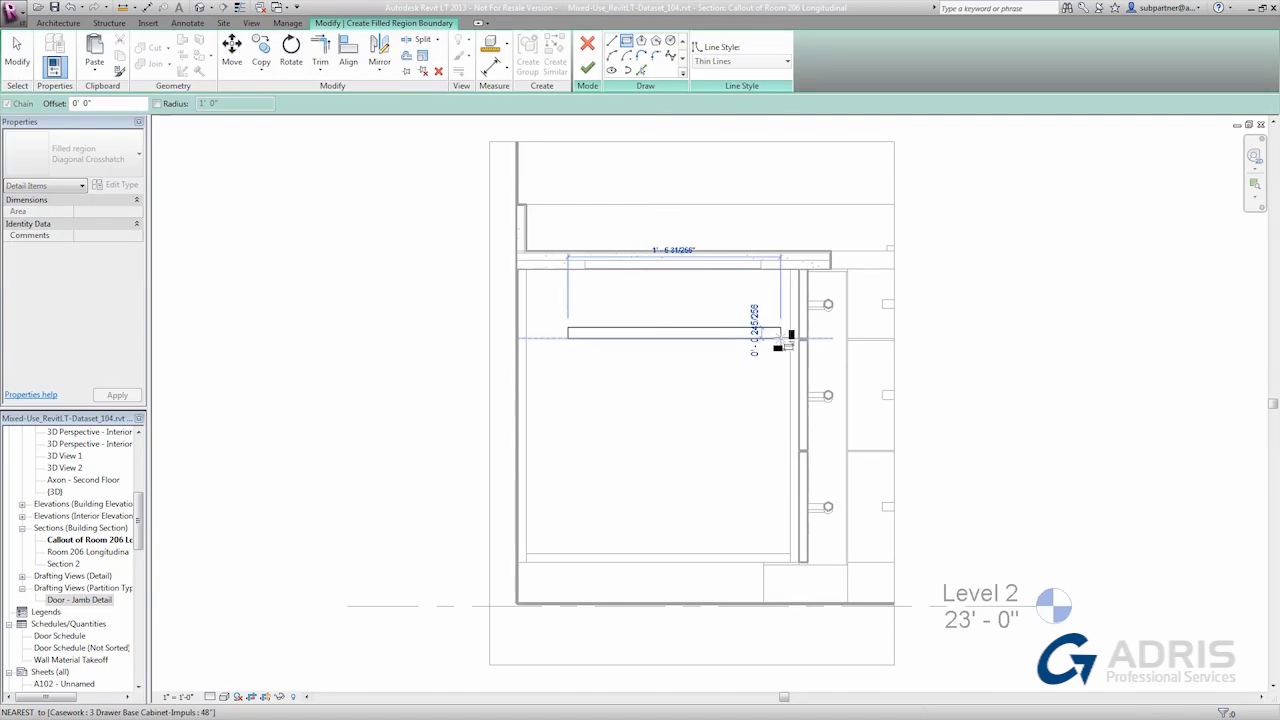
left_click(790, 335)
key("Escape")
left_click(588, 70)
Set the drawn filled region's type to Diagonal Up
left_click(70, 153)
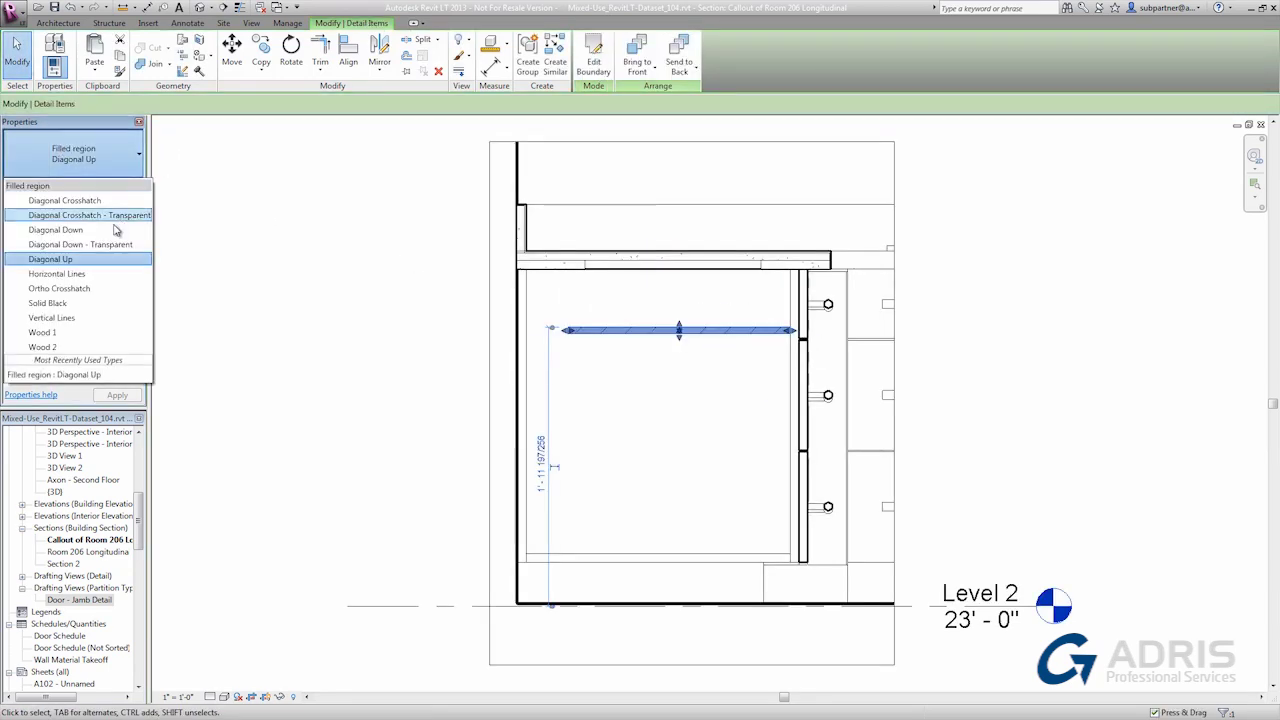
left_click(740, 365)
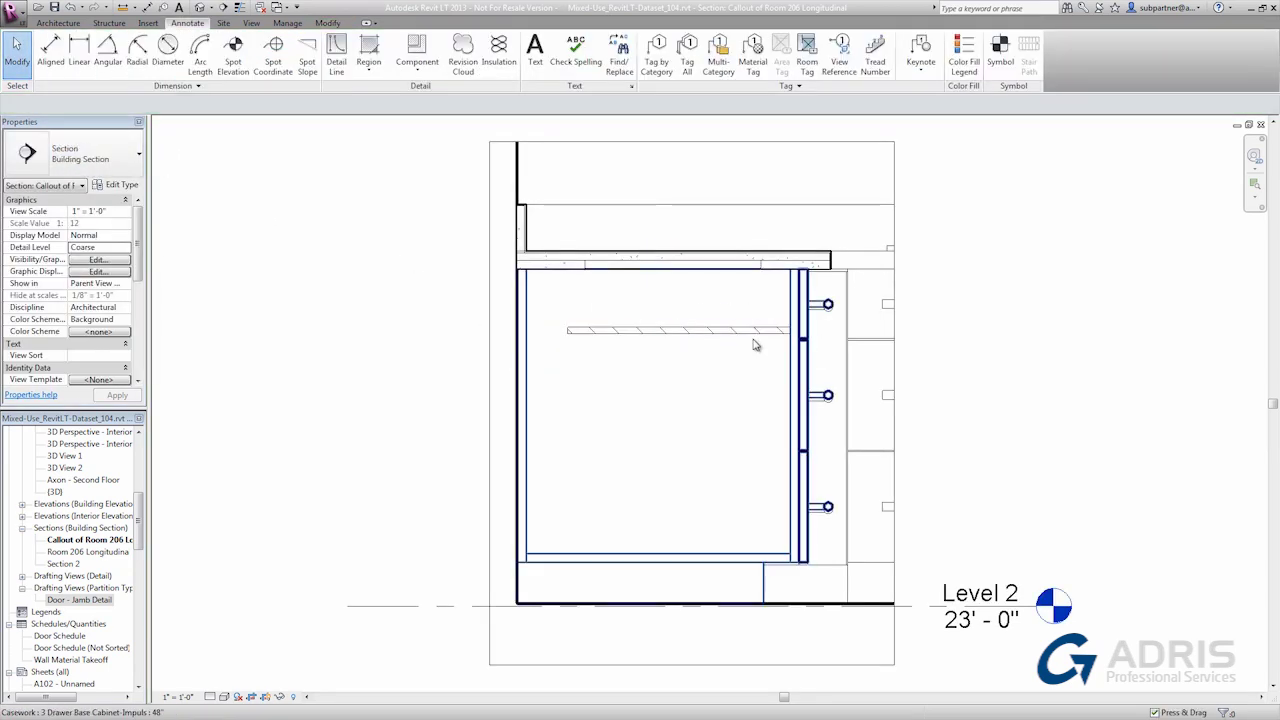
left_click(752, 331)
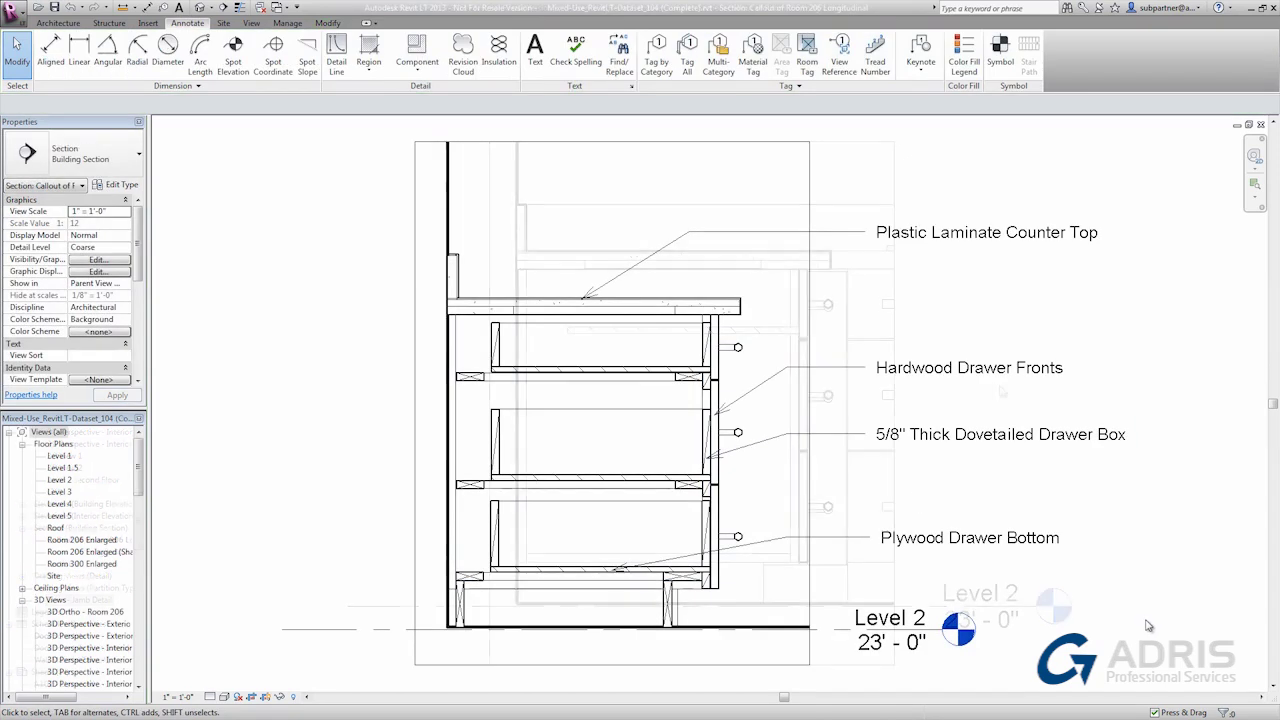